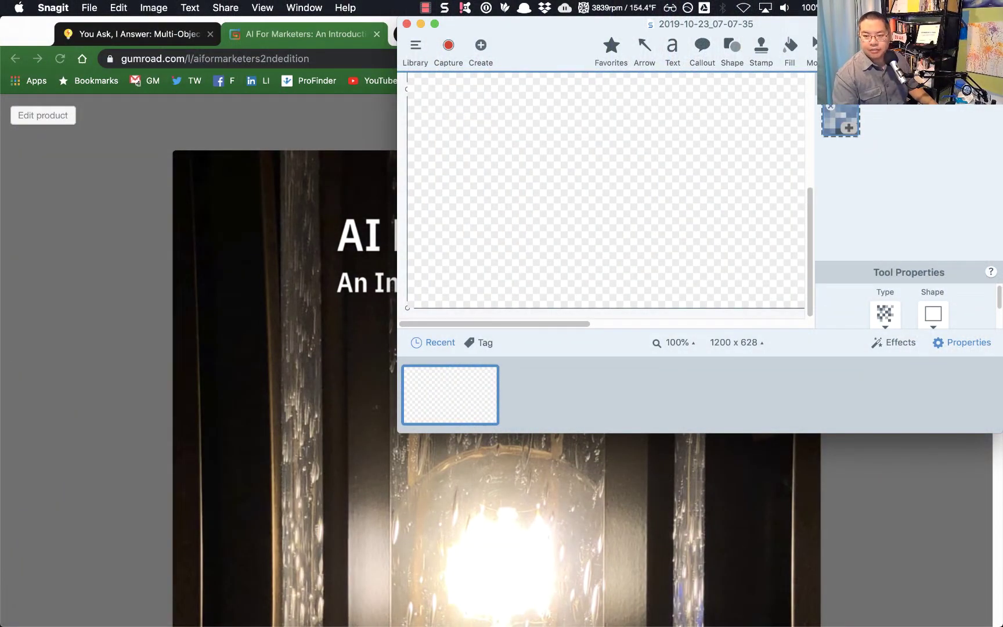
Step: Maximize the Snagit editor, then check the More and Create dropdowns without choosing anything
drag(539, 50, 491, 51)
double_click(491, 50)
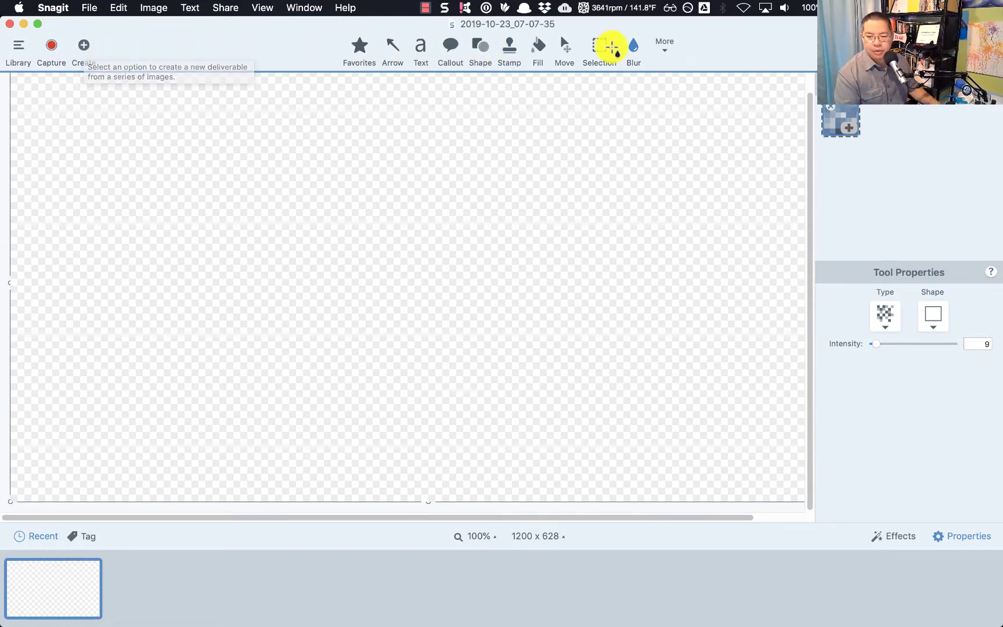
click(658, 49)
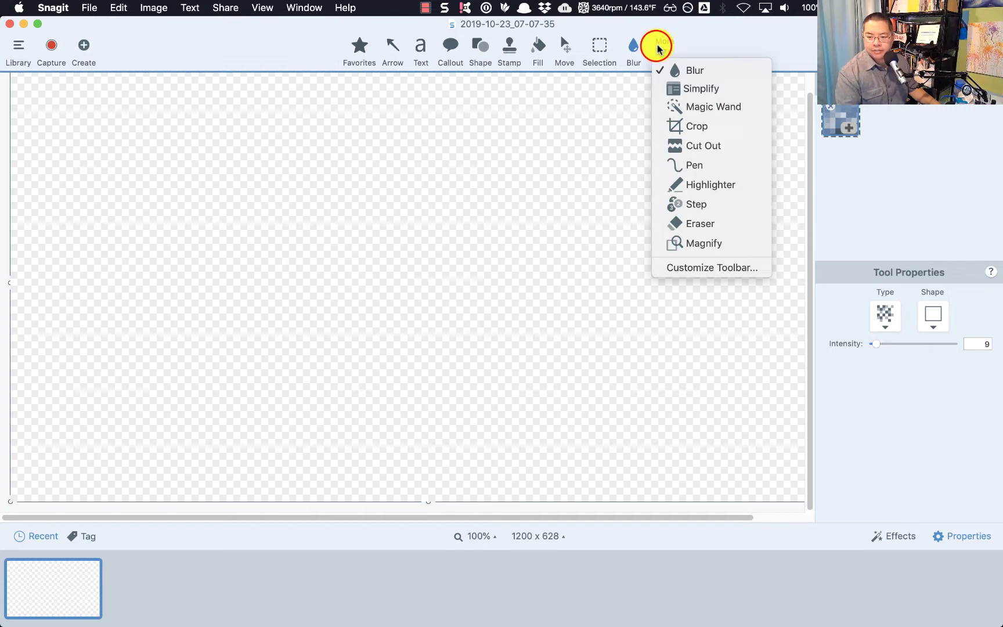
click(775, 34)
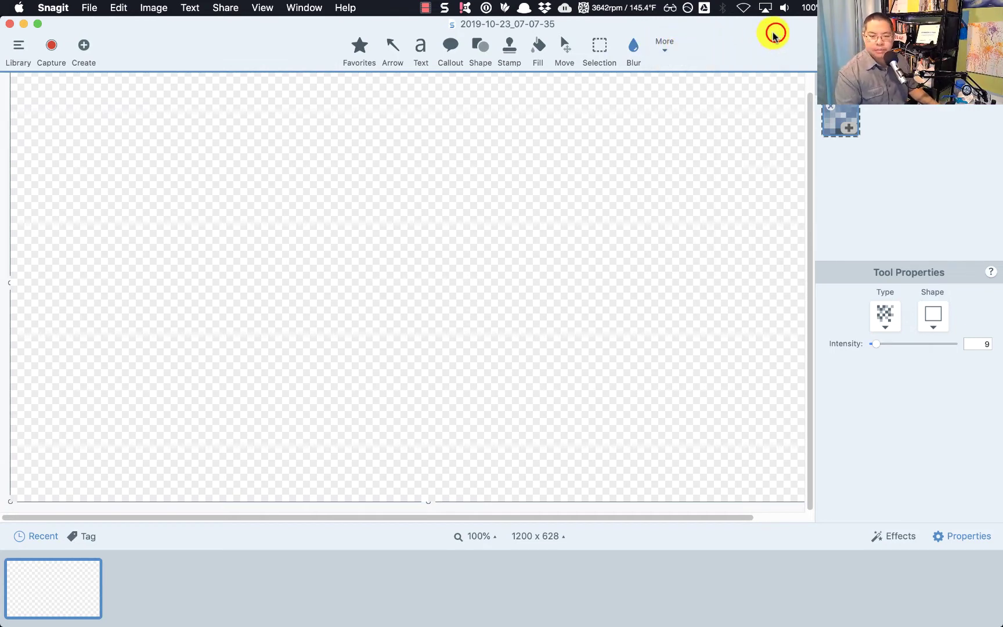
click(87, 47)
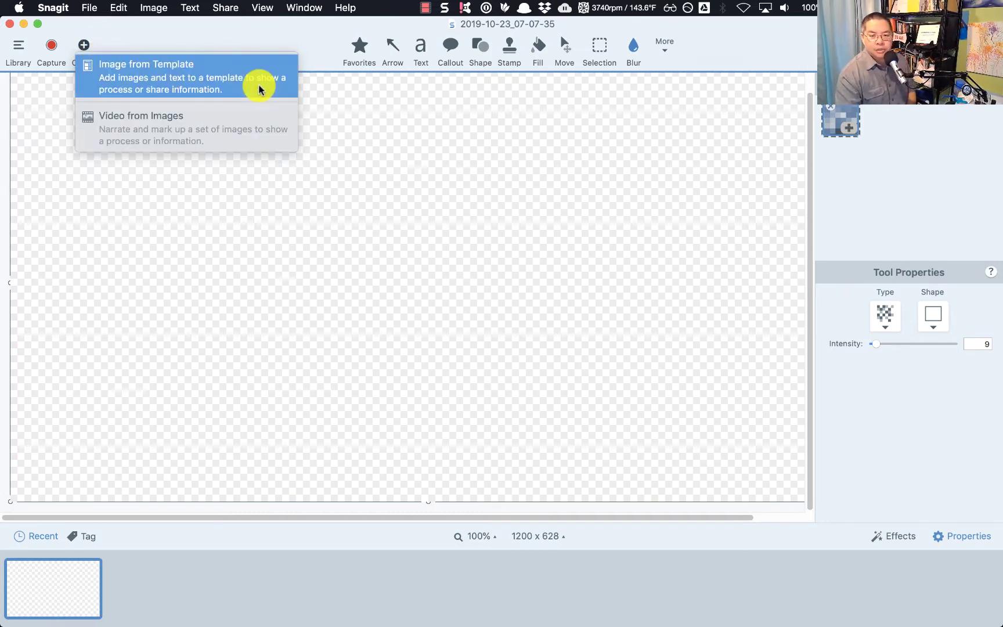
click(305, 38)
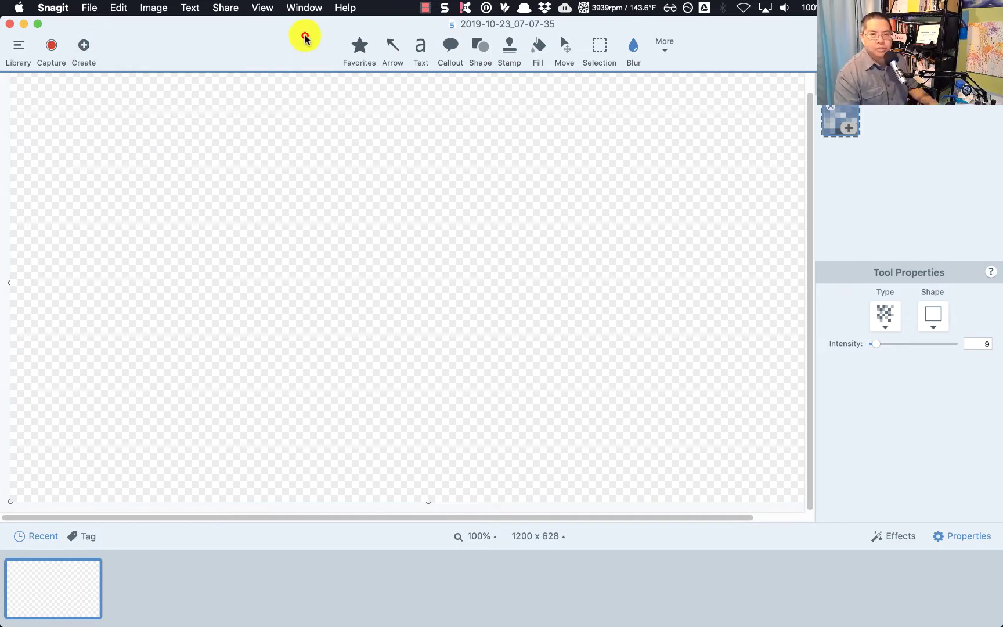
Step: Capture the top of the blog post in Chrome with the Snagit hotkey
double_click(305, 39)
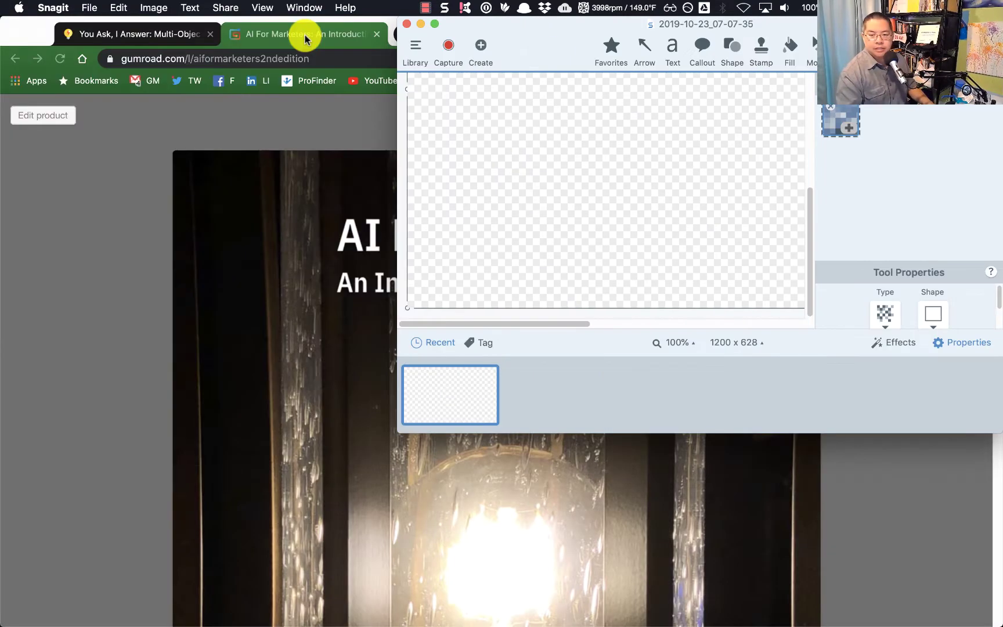
click(145, 34)
scroll(100, 163, up, 3)
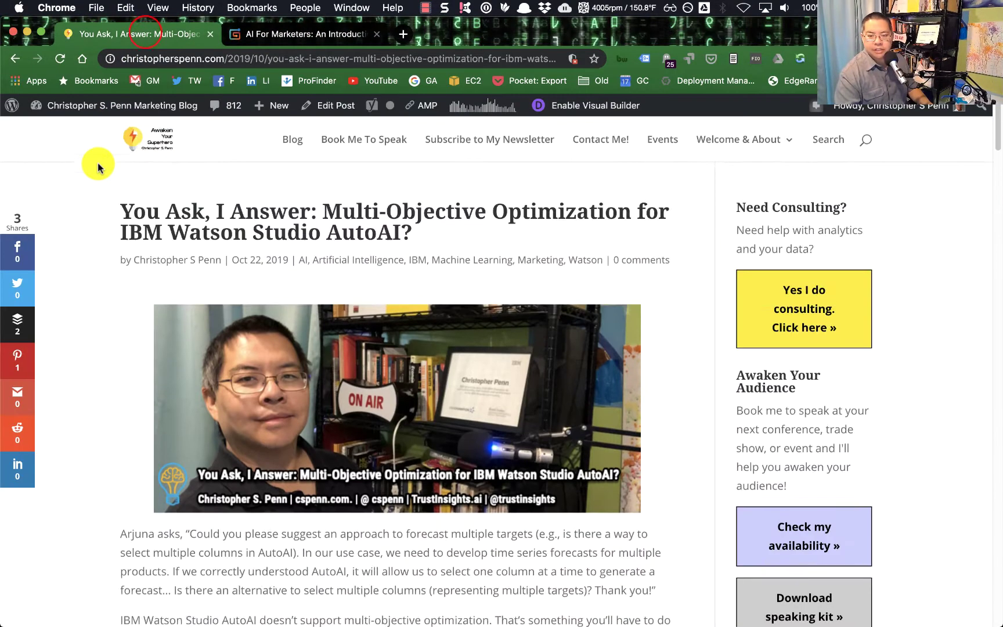
key(ctrl+shift+c)
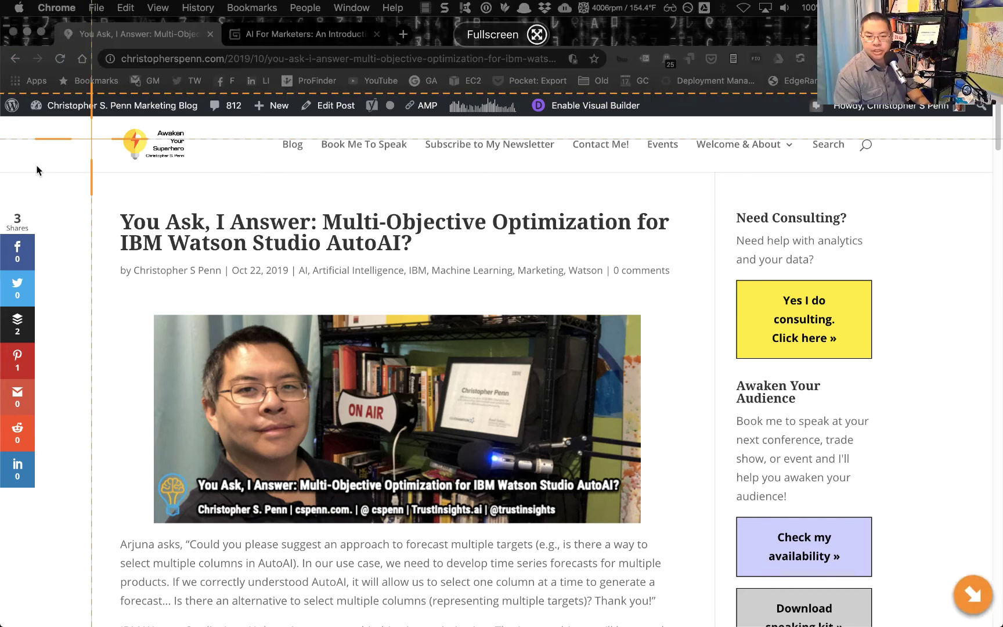
drag(102, 119, 889, 582)
click(926, 550)
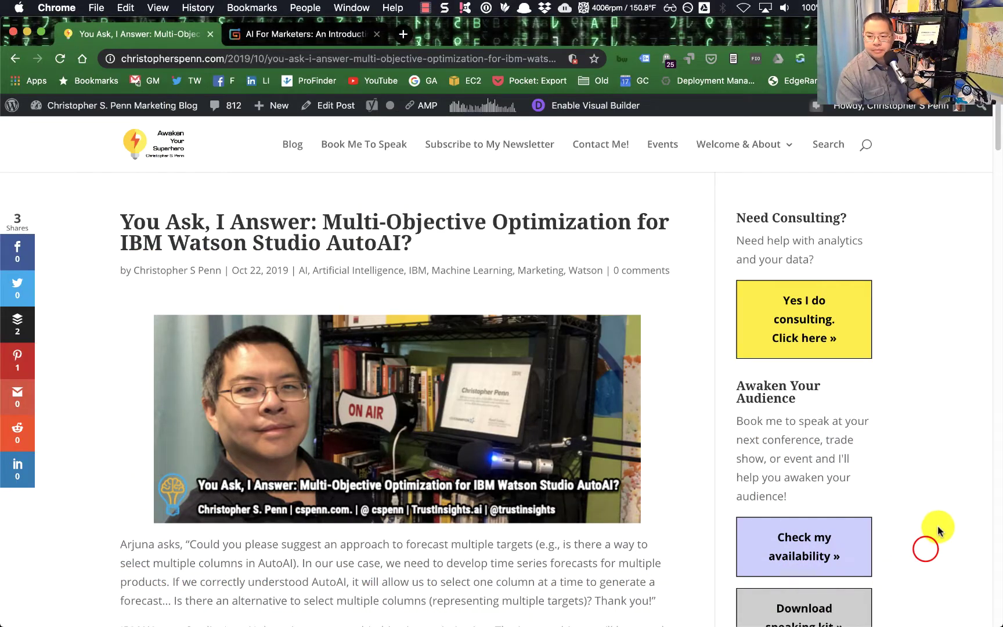
Step: Capture the sidebar's book promotion area as a second Snagit image
scroll(938, 526, down, 5)
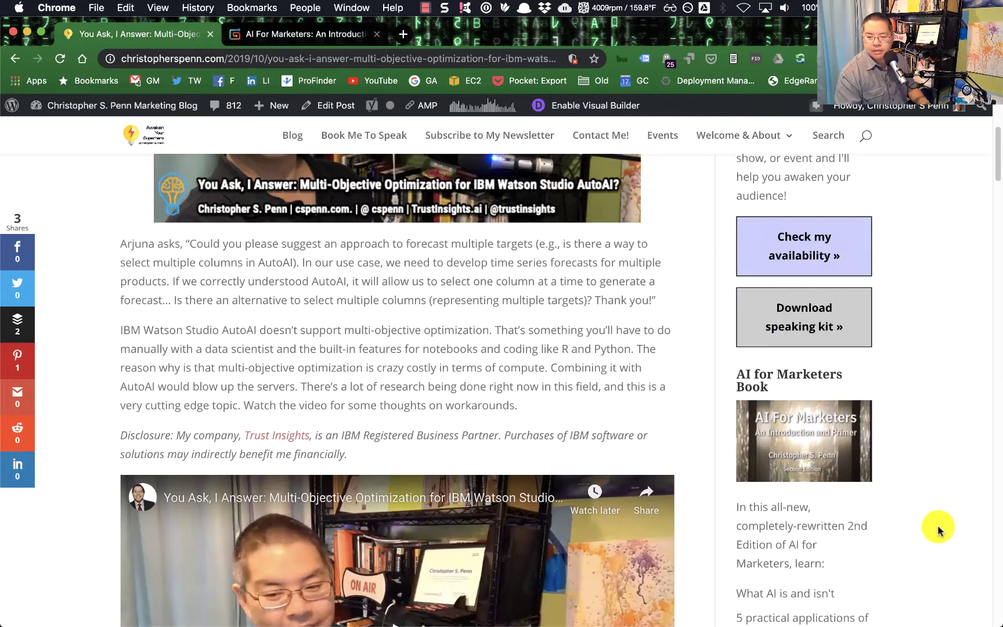
key(ctrl+shift+c)
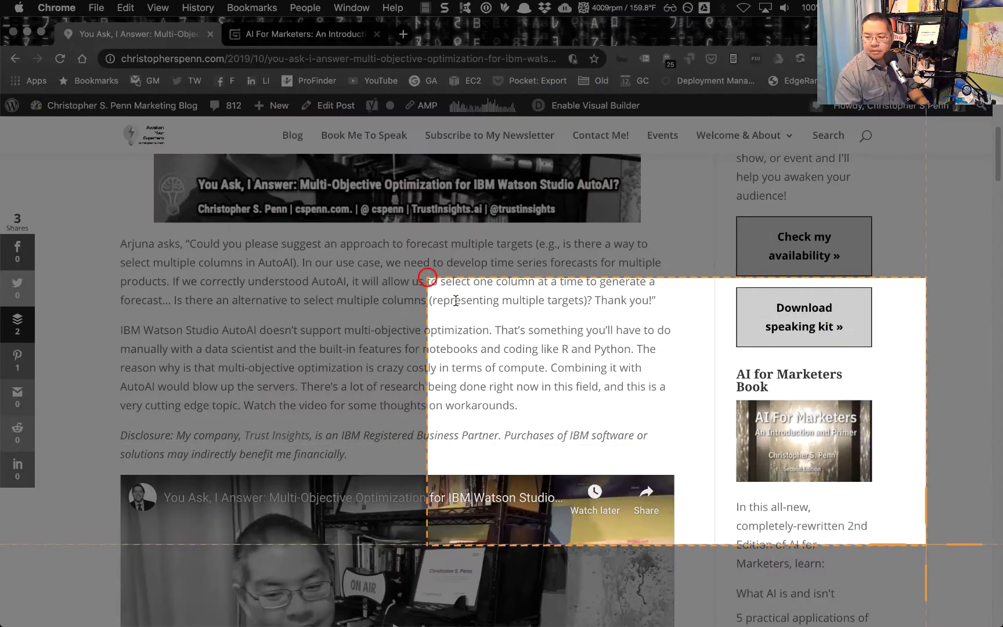
drag(427, 278, 936, 563)
click(959, 519)
Step: Open the AI For Marketers book page and capture its cover image
click(806, 432)
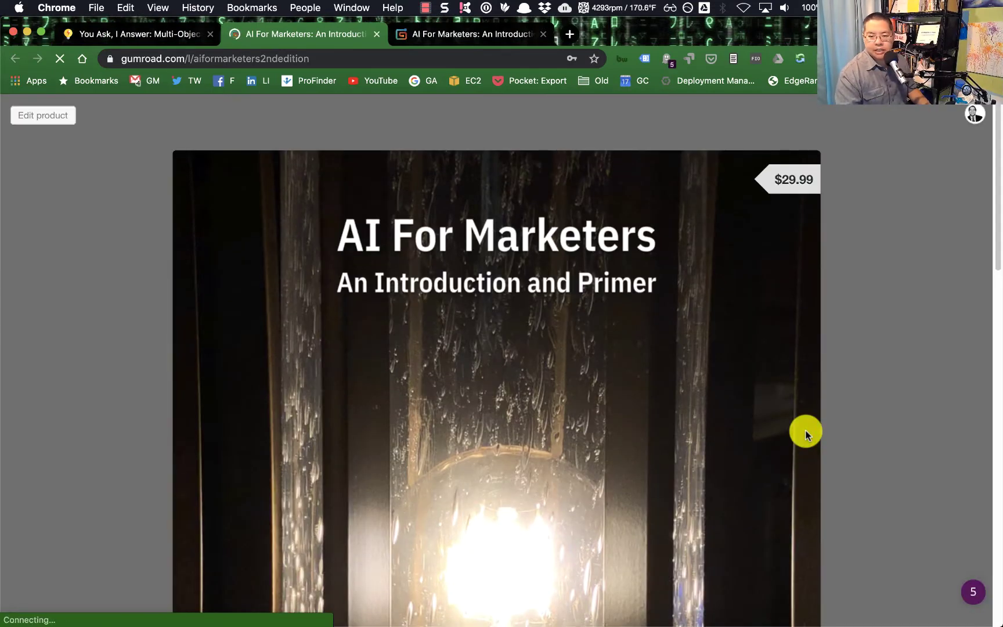
key(ctrl+shift+c)
drag(158, 127, 849, 589)
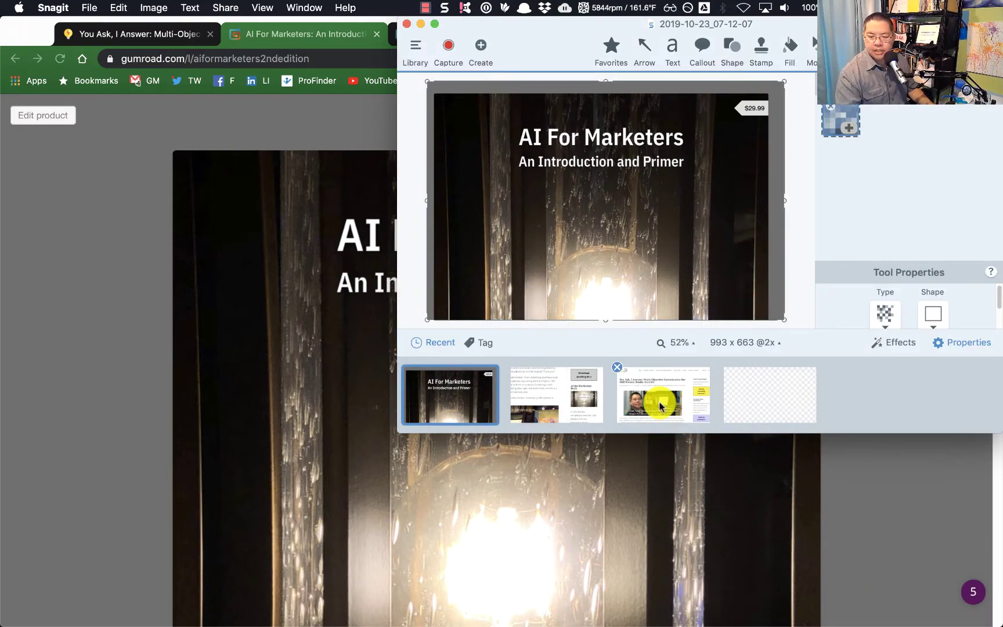
Step: Create a new 612 x 792 image from the Basic 3 Steps Portrait template
click(483, 47)
click(516, 62)
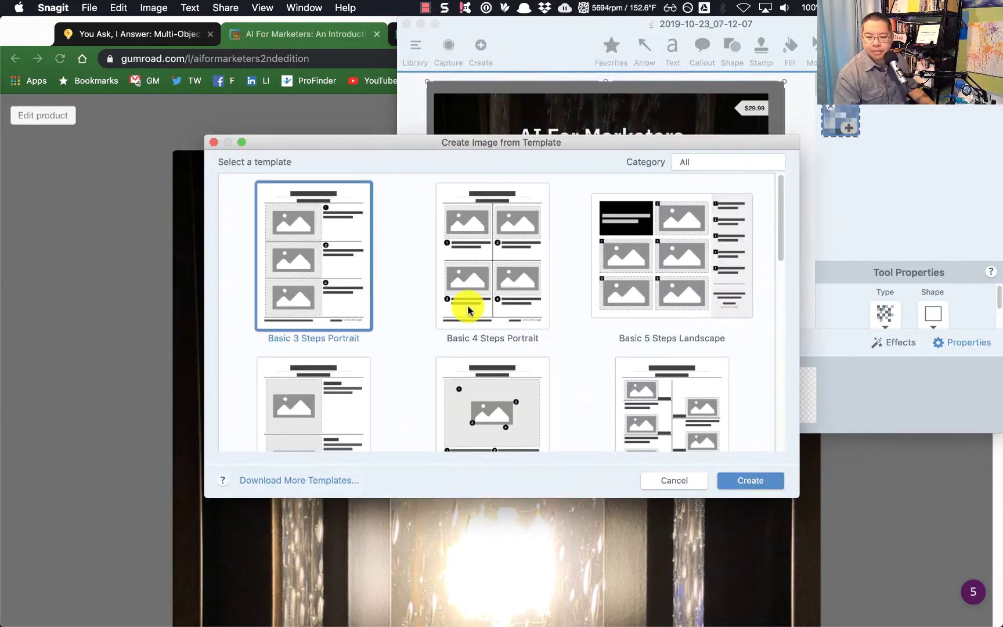
scroll(468, 309, down, 15)
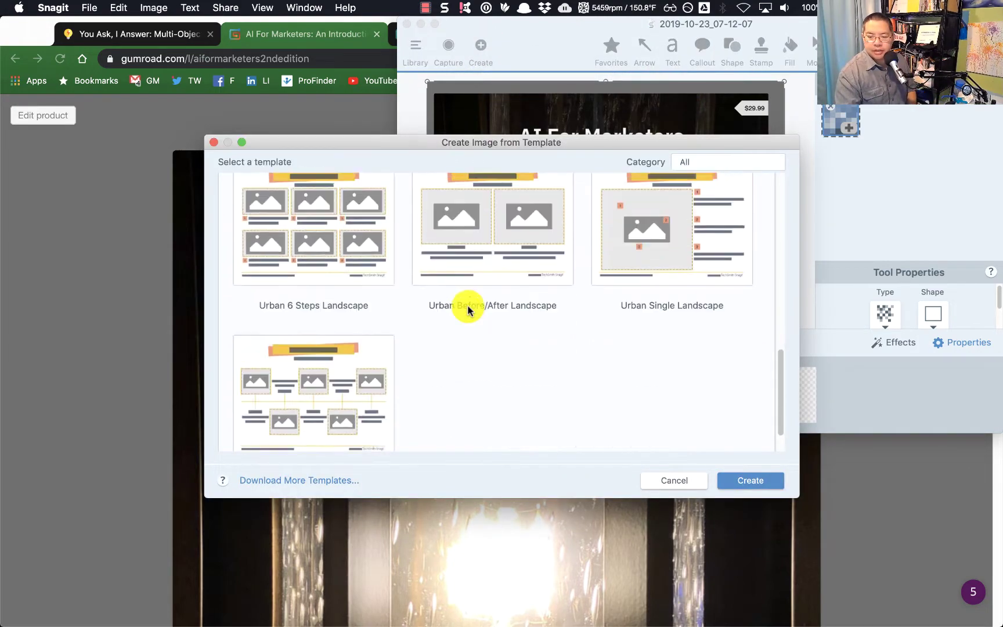
scroll(468, 309, up, 3)
scroll(468, 309, down, 3)
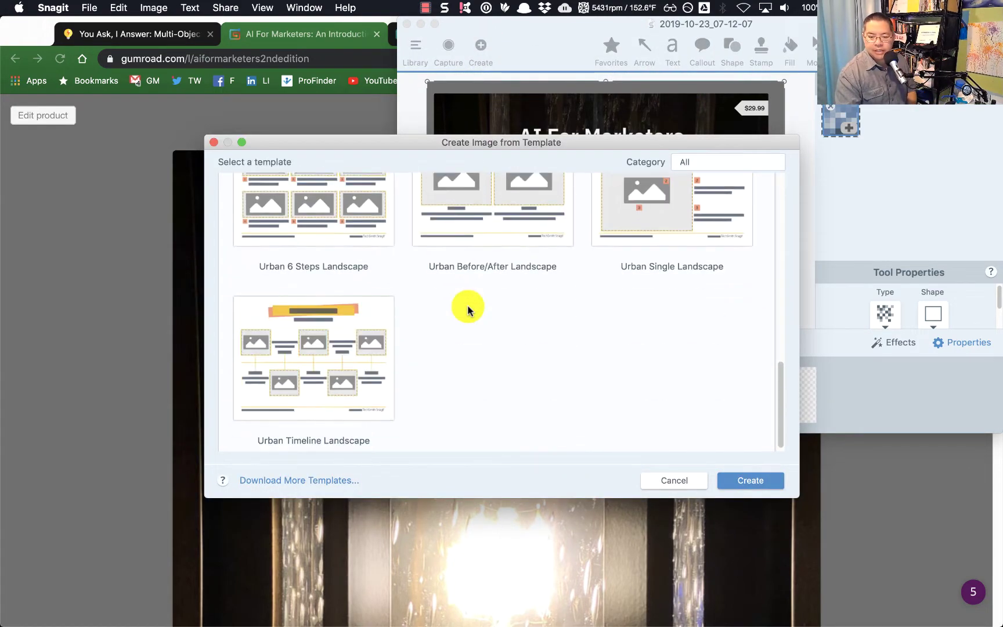
scroll(468, 309, up, 8)
scroll(468, 309, up, 2)
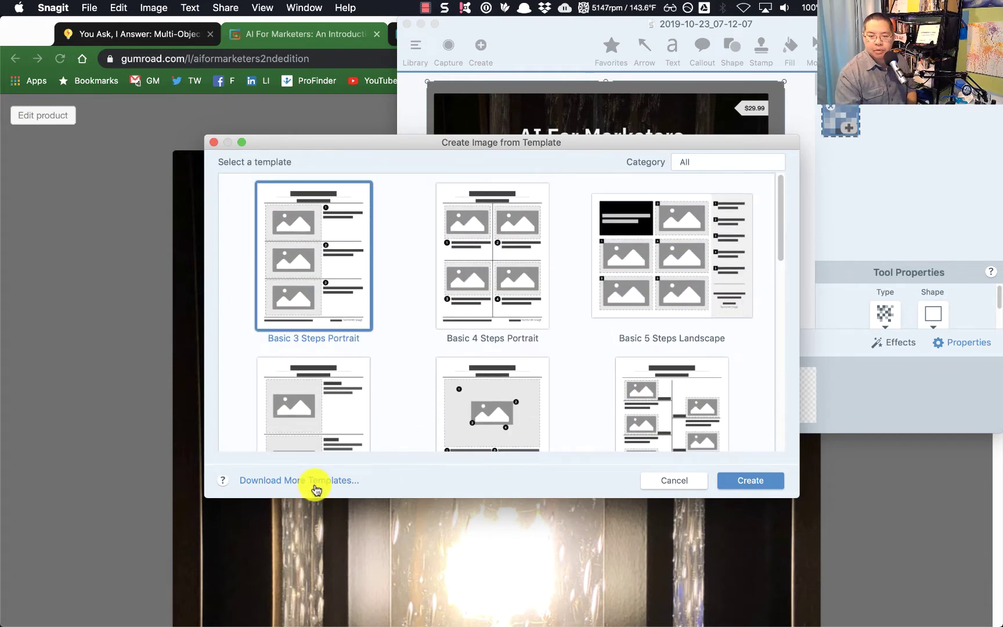
double_click(297, 256)
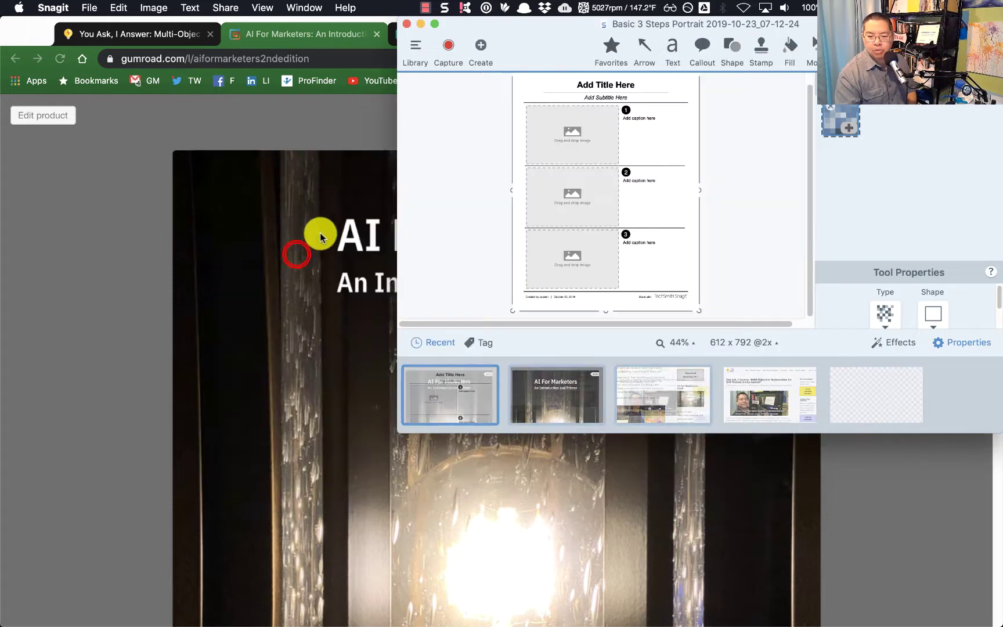
Step: Maximize the editor, zoom to Actual Size and retitle the template 'How to Buy My Book'
double_click(519, 61)
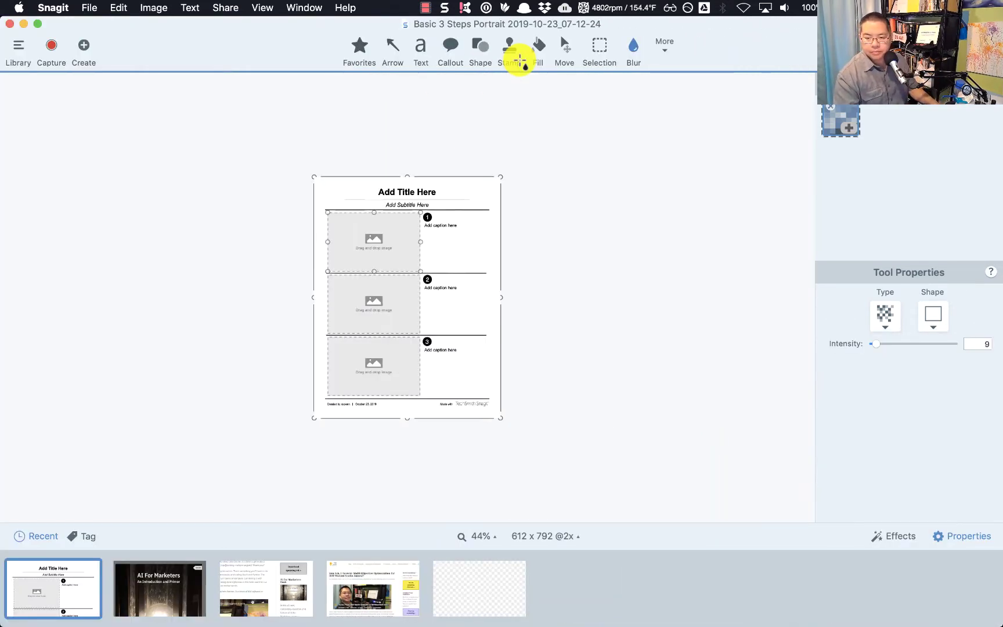
click(482, 533)
click(491, 476)
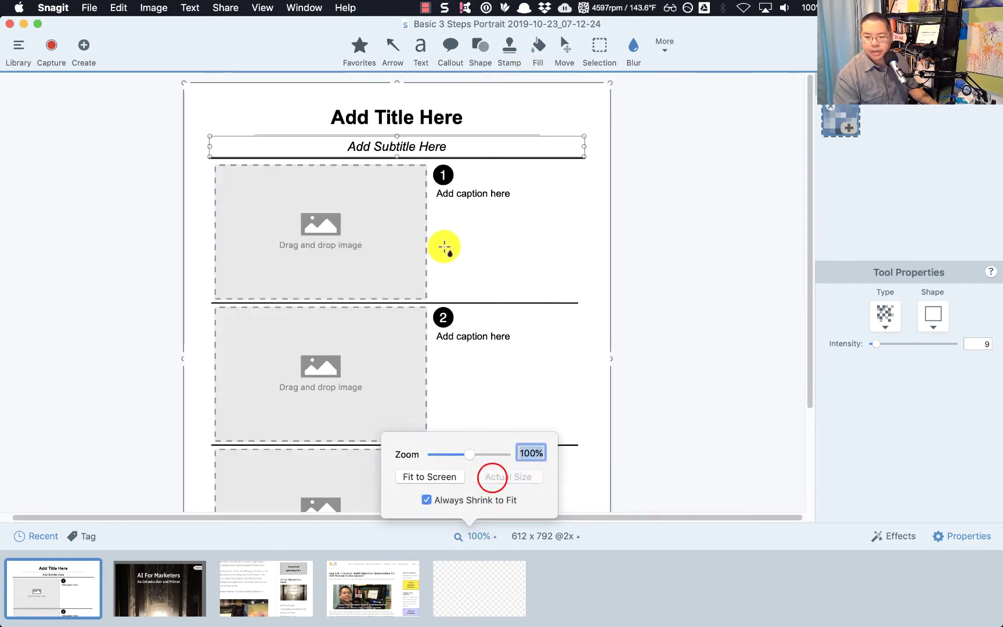
click(416, 117)
click(417, 118)
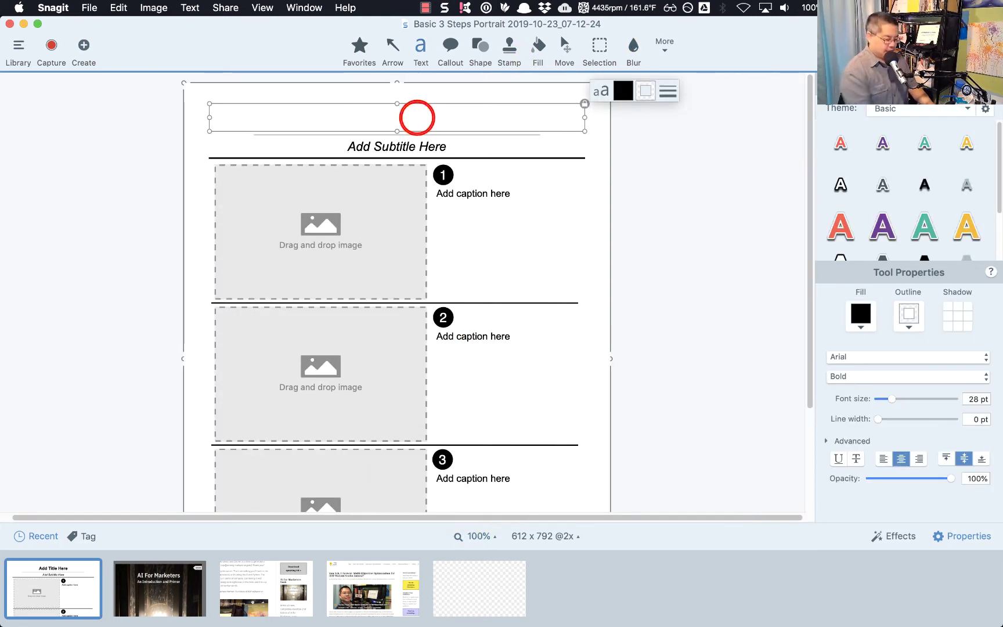
text(How to Buy My Book)
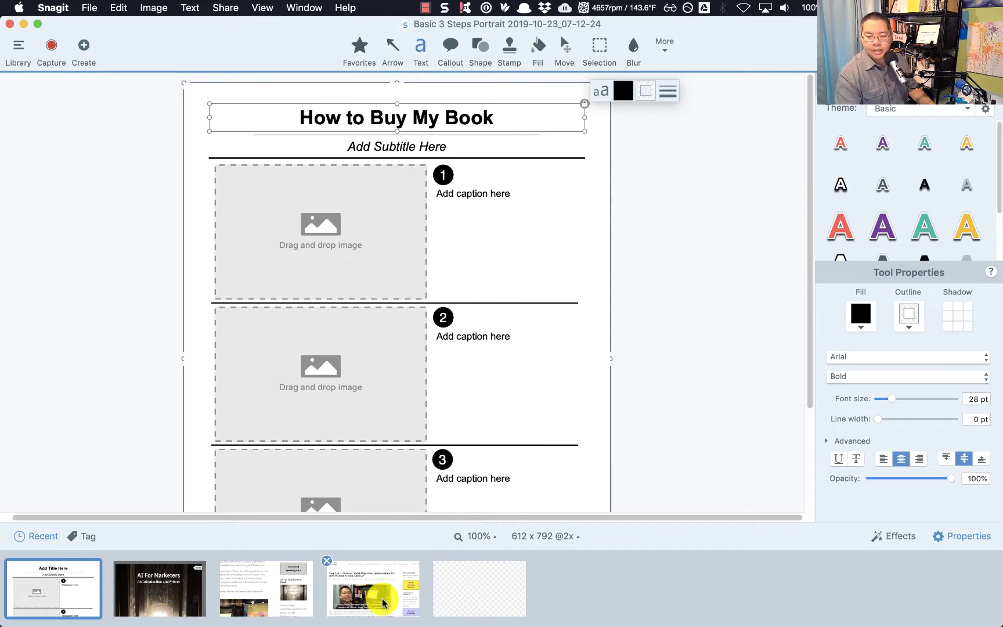
Step: Drop the blog post, sidebar and book cover captures into steps 1, 2 and 3
drag(382, 604, 324, 239)
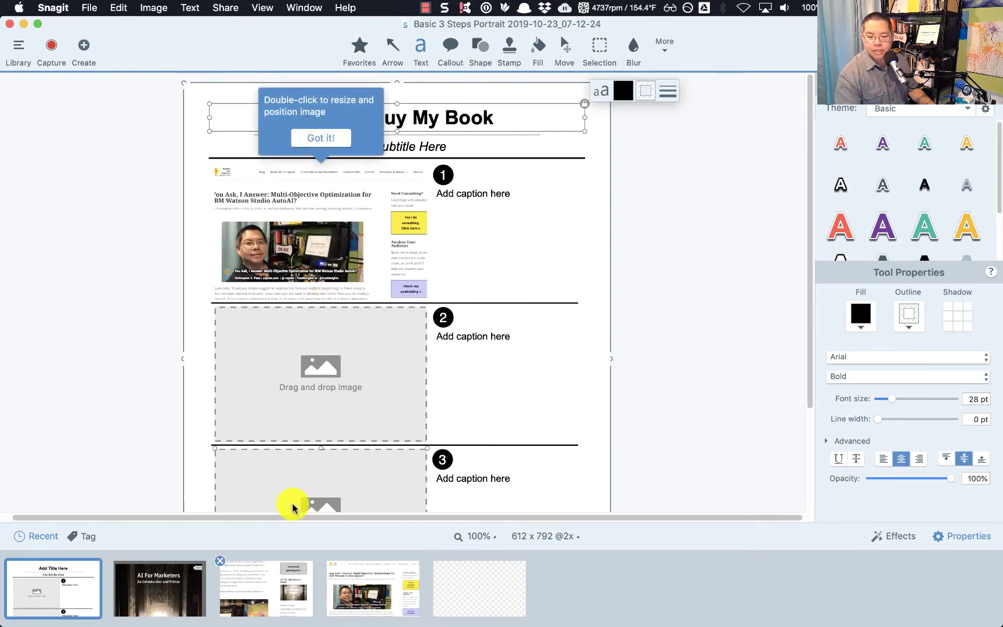
drag(281, 601, 303, 403)
drag(156, 587, 273, 490)
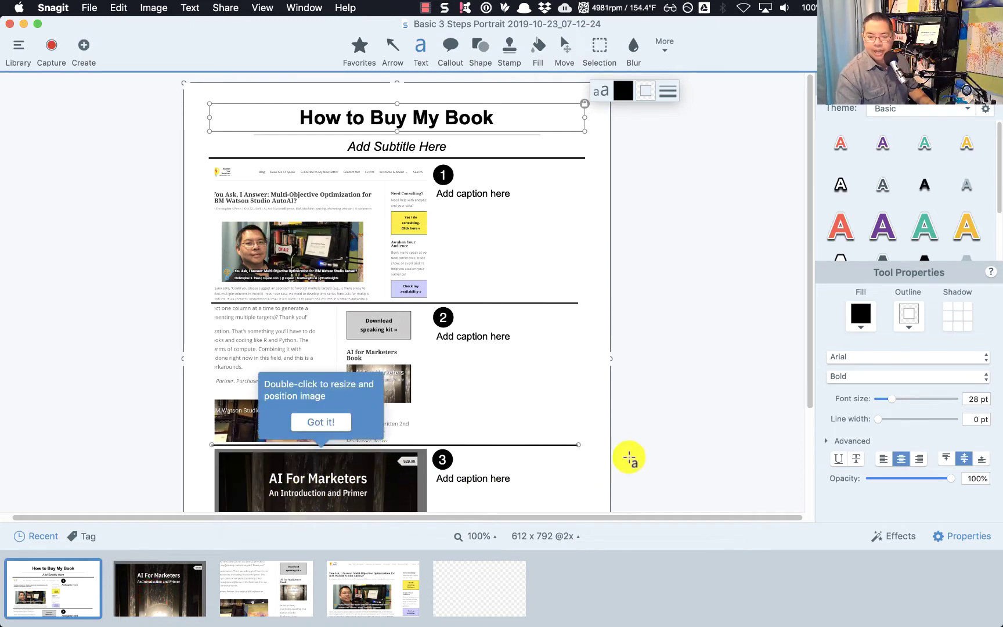
scroll(629, 458, down, 5)
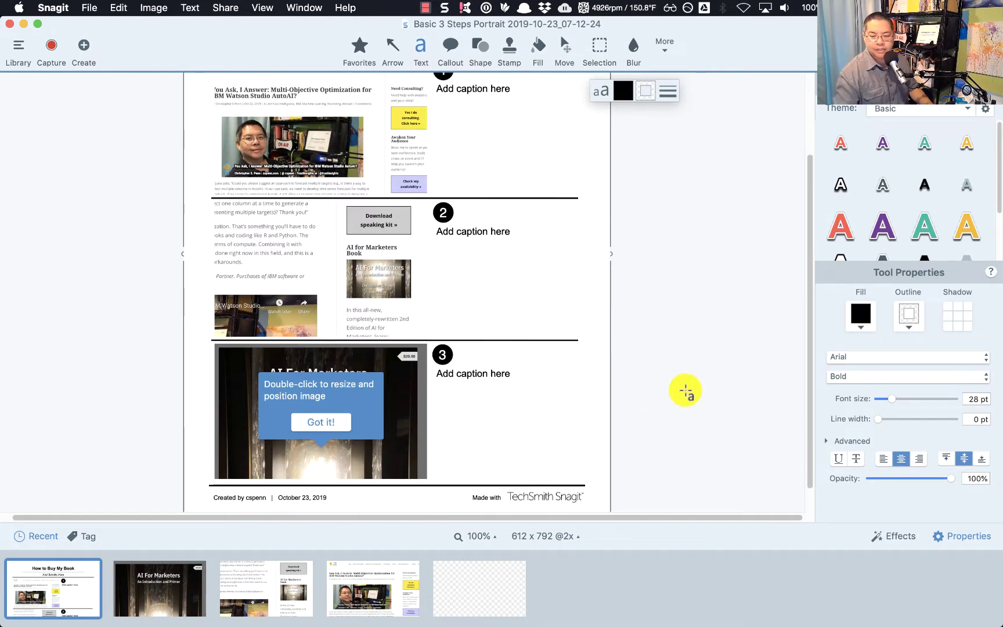
scroll(686, 391, up, 5)
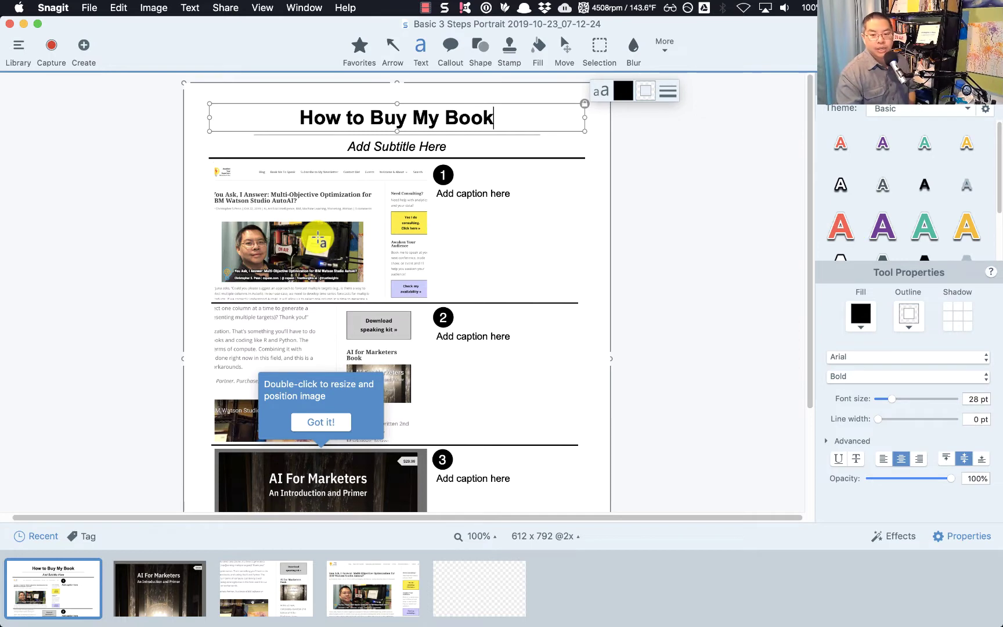
click(337, 419)
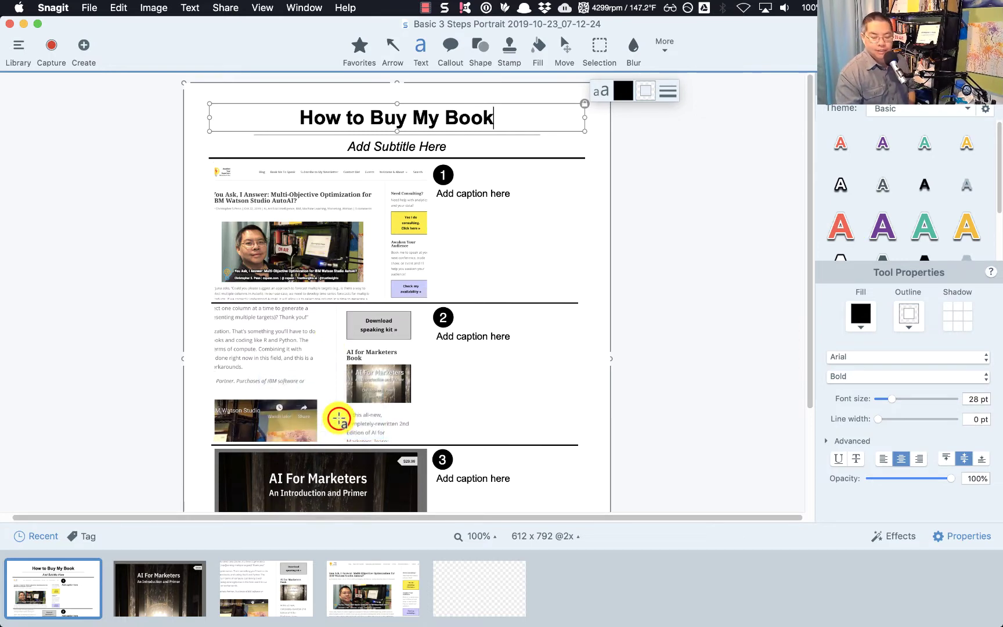
click(84, 45)
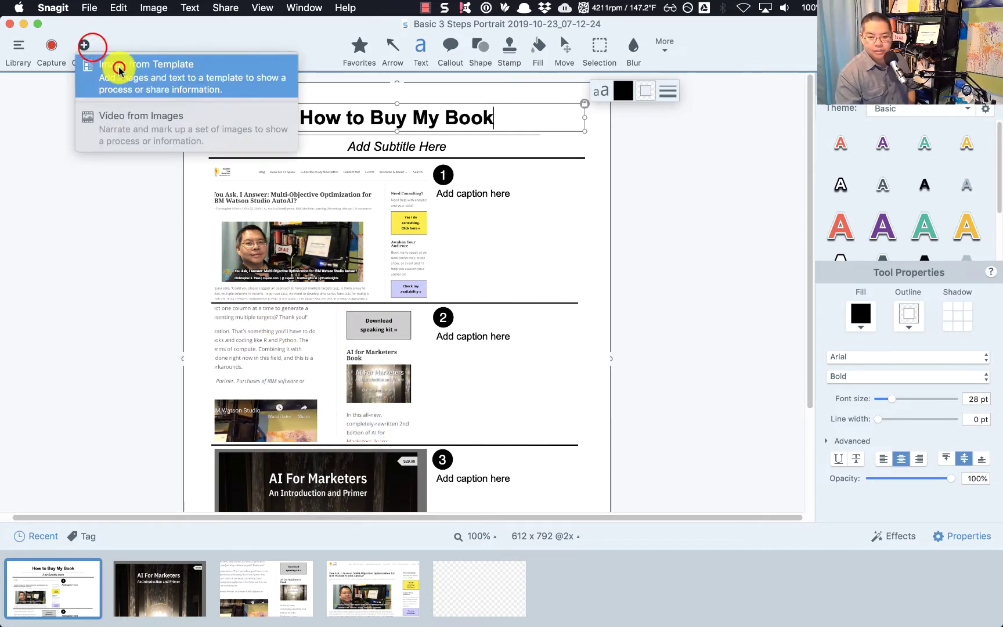
Step: Open the TechSmith Assets library via Download More Templates in the template chooser
click(119, 70)
scroll(609, 354, down, 5)
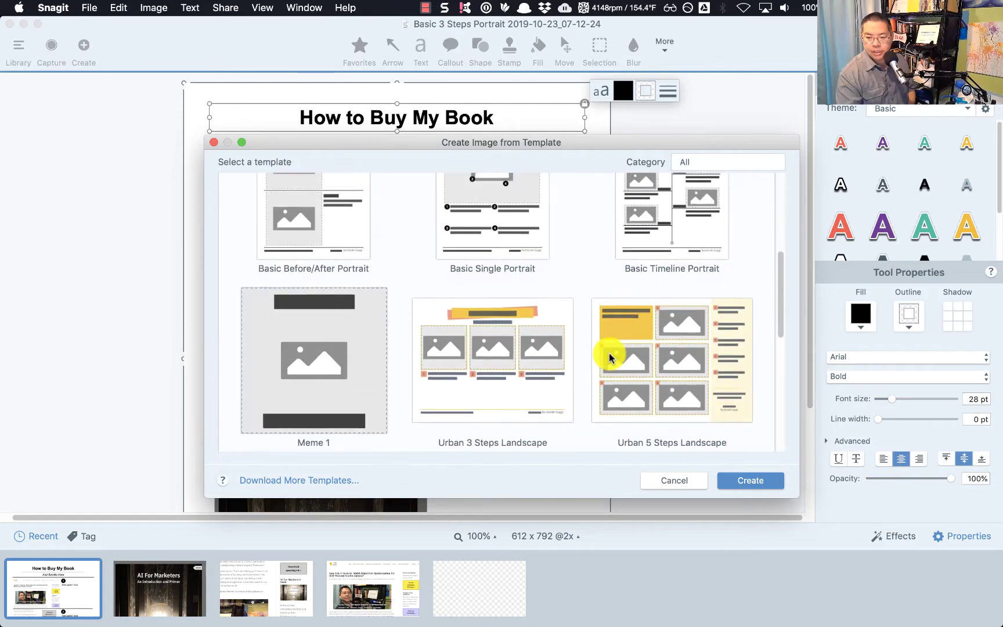
scroll(609, 356, down, 5)
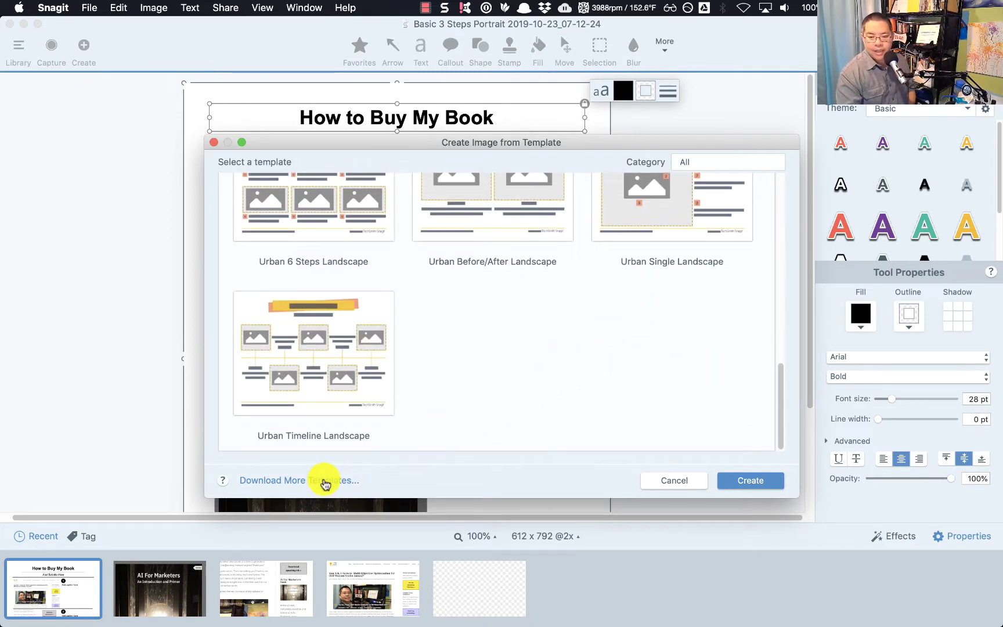
click(326, 482)
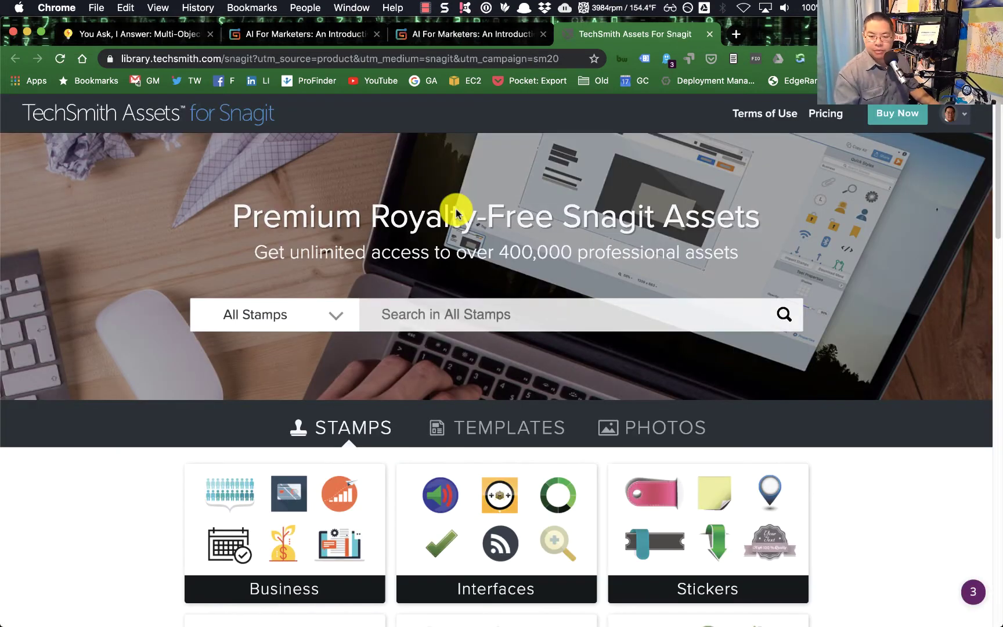
Step: Browse the Fun category of the TechSmith Assets templates
scroll(455, 209, down, 5)
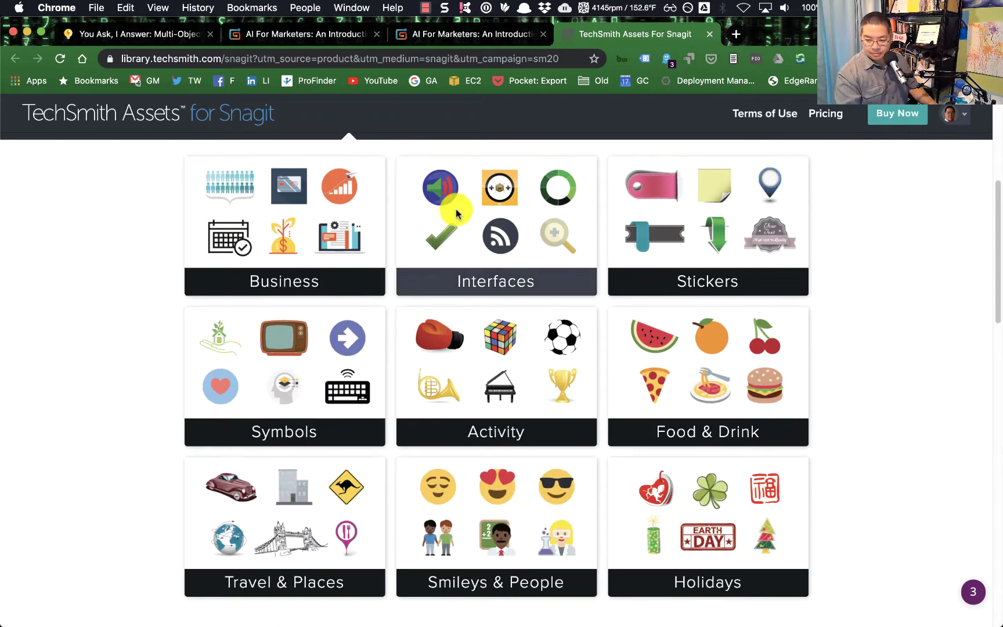
scroll(471, 261, up, 5)
click(524, 430)
scroll(525, 430, down, 4)
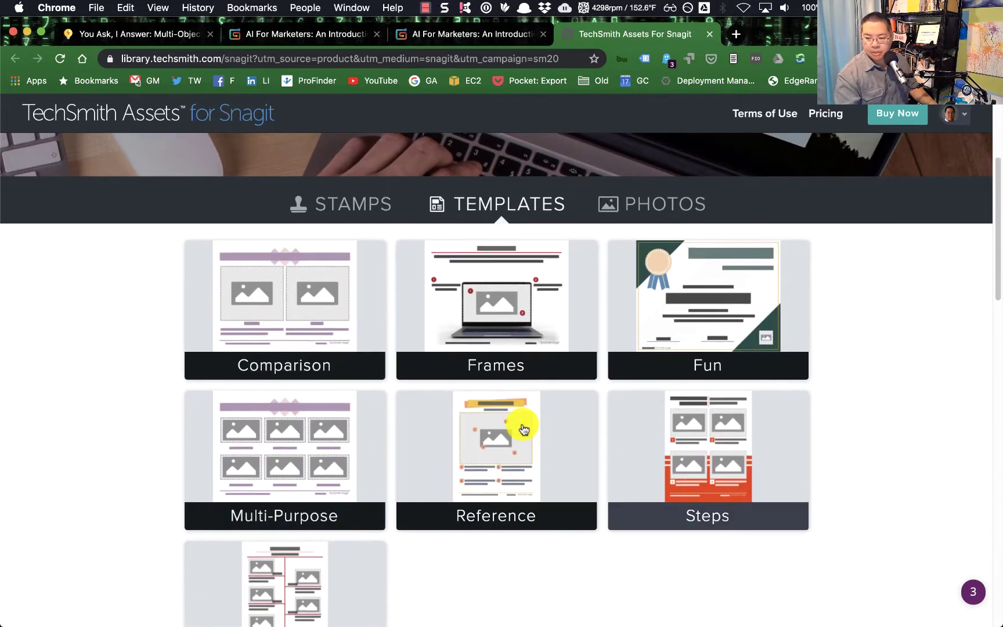
scroll(638, 354, down, 2)
click(734, 295)
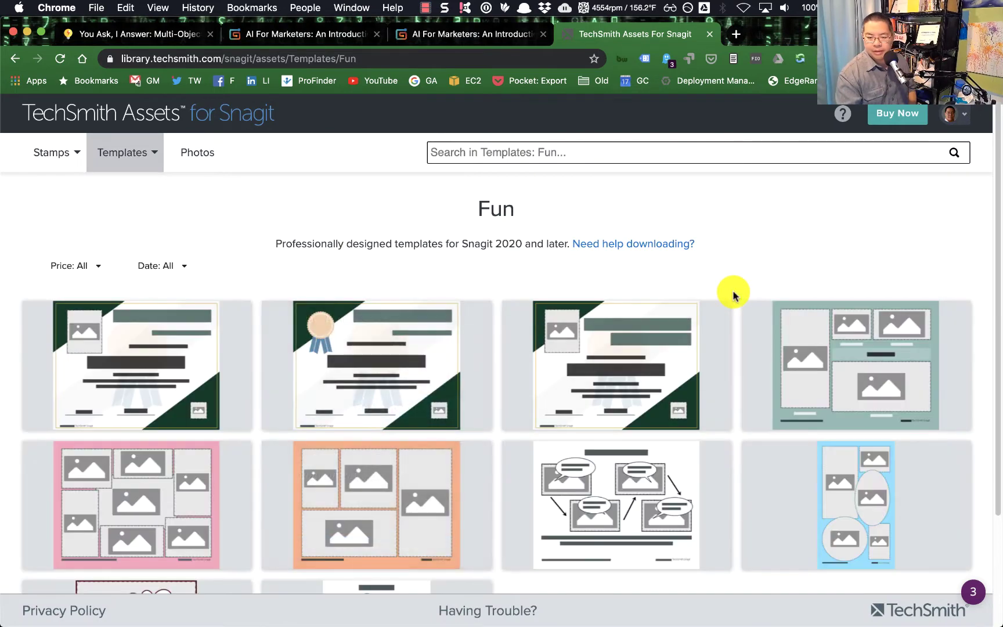
Step: Filter to Price: Free and switch to All Templates, showing six free layouts
scroll(731, 294, down, 3)
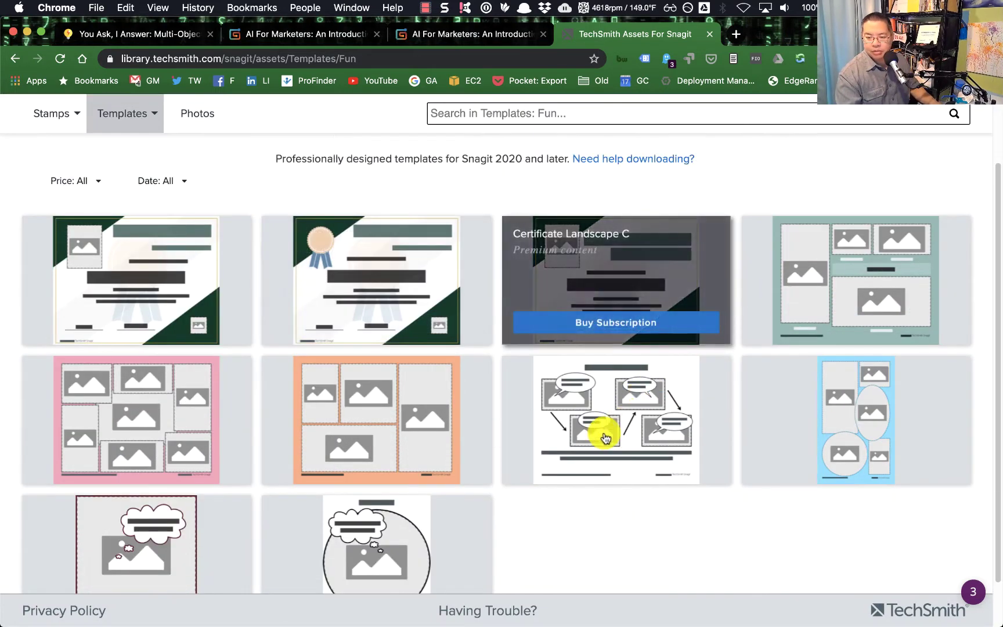
scroll(555, 485, down, 2)
scroll(556, 479, up, 3)
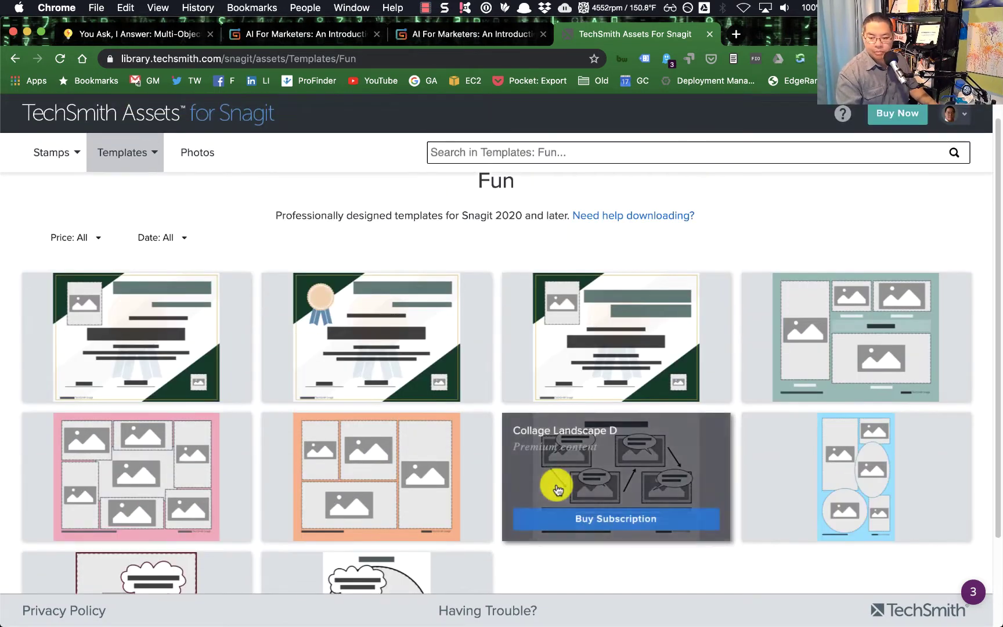
scroll(206, 325, up, 1)
click(75, 265)
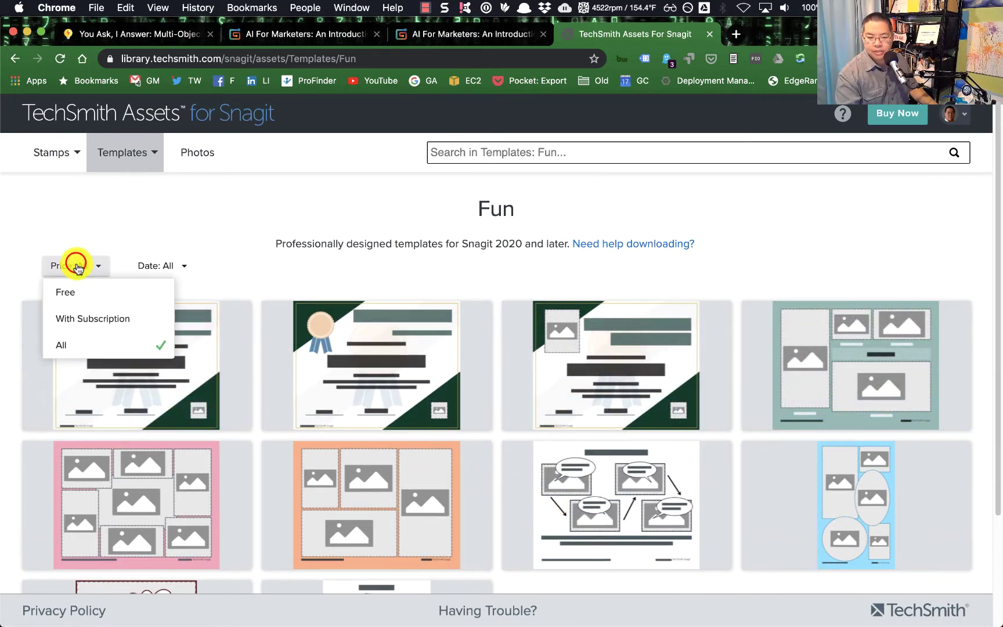
click(100, 297)
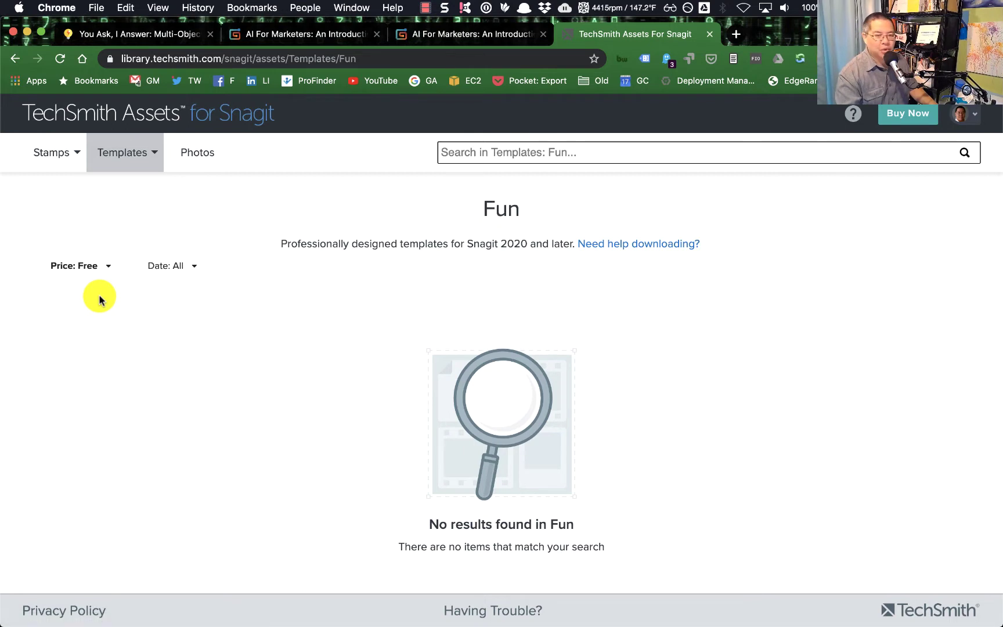
click(155, 332)
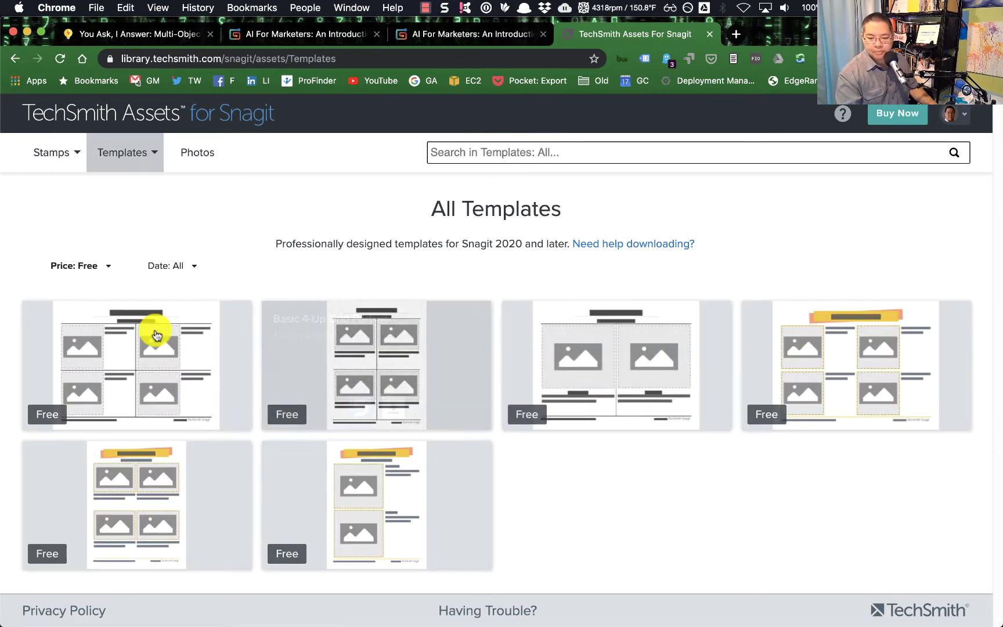
Step: Cancel the template dialog and back out of Video from Images, ending in Snagit's editor
key(super+Tab)
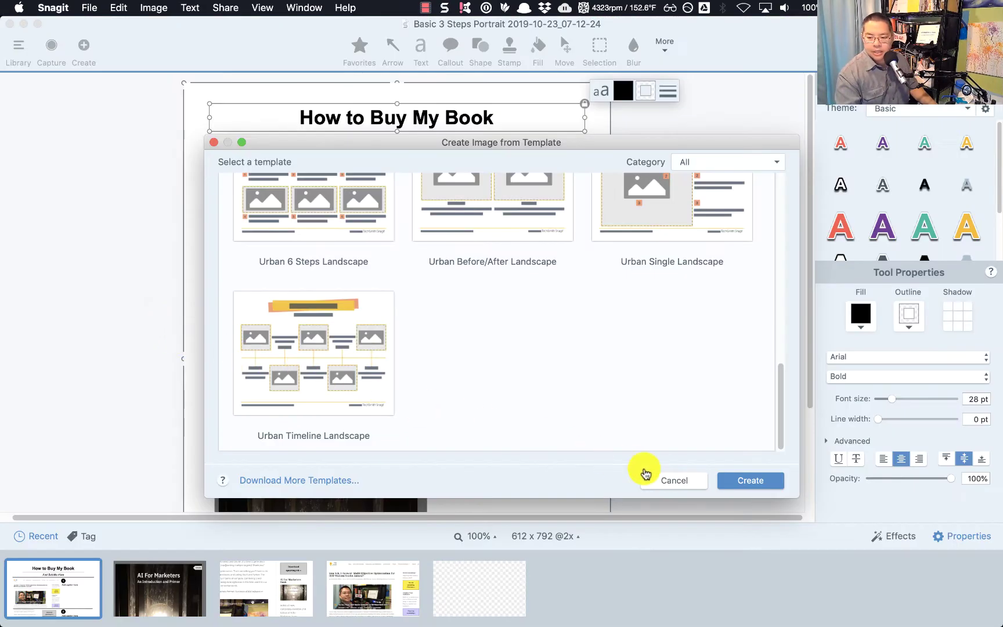
click(687, 480)
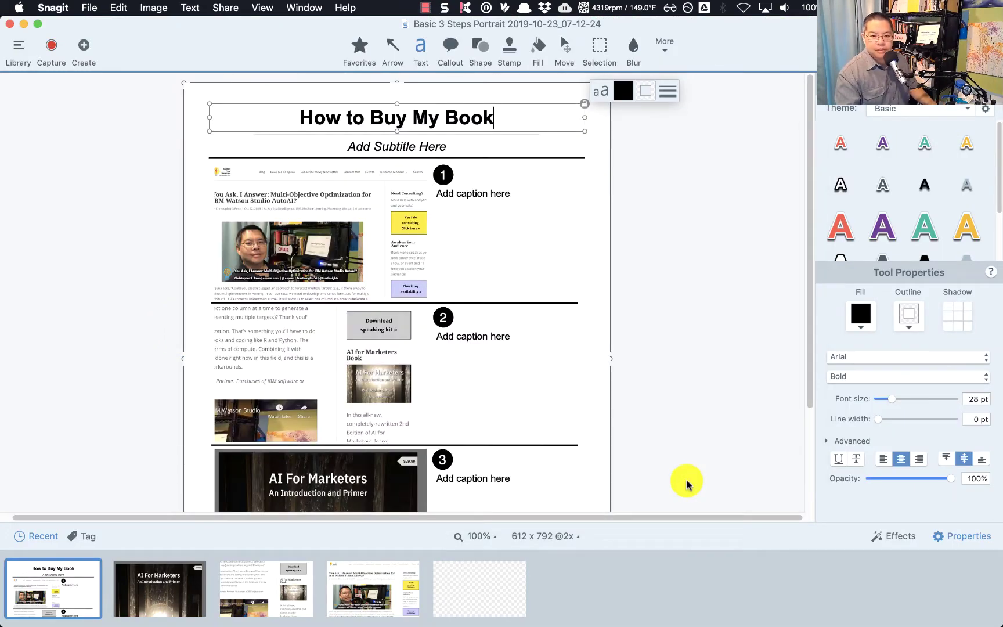
click(84, 45)
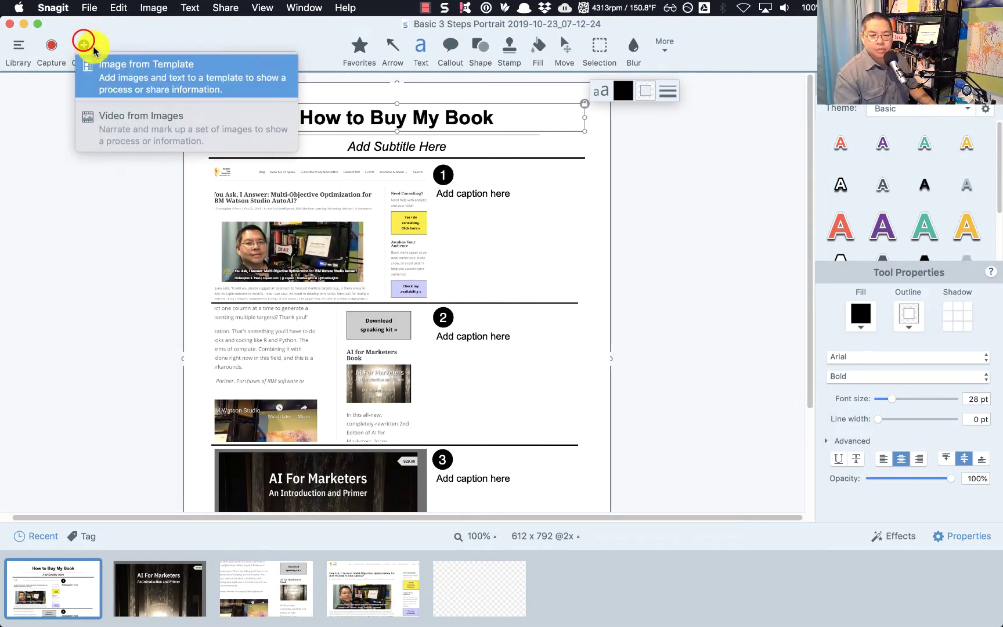
click(208, 127)
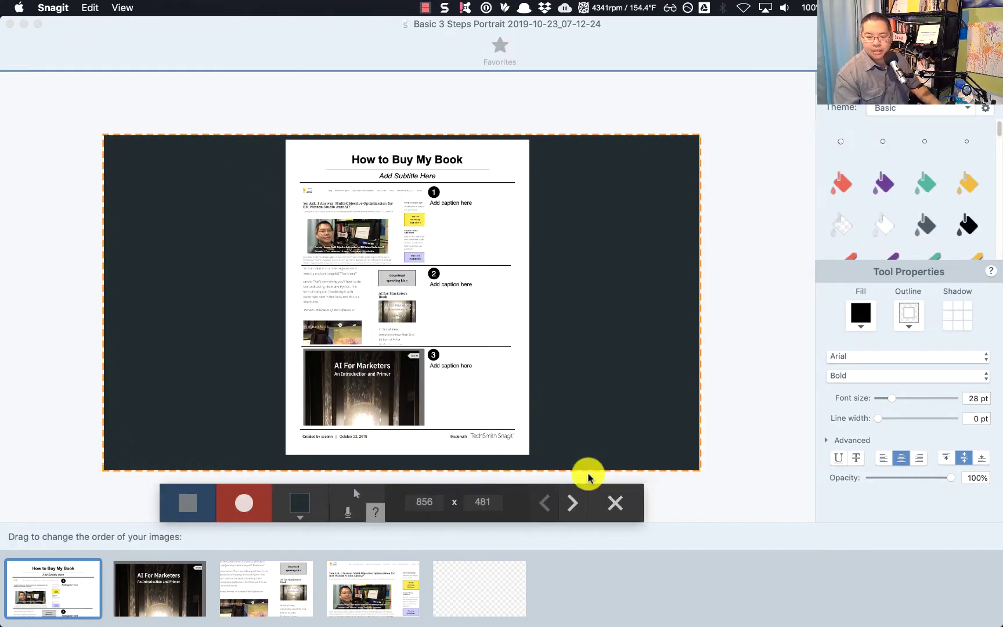
click(616, 503)
key(super+Tab)
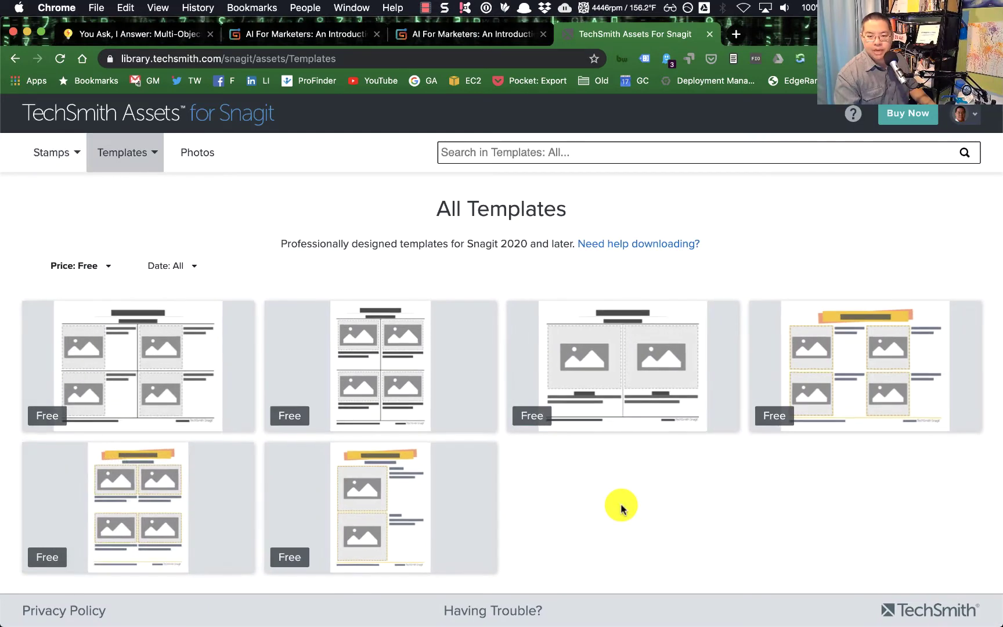
key(super+Tab)
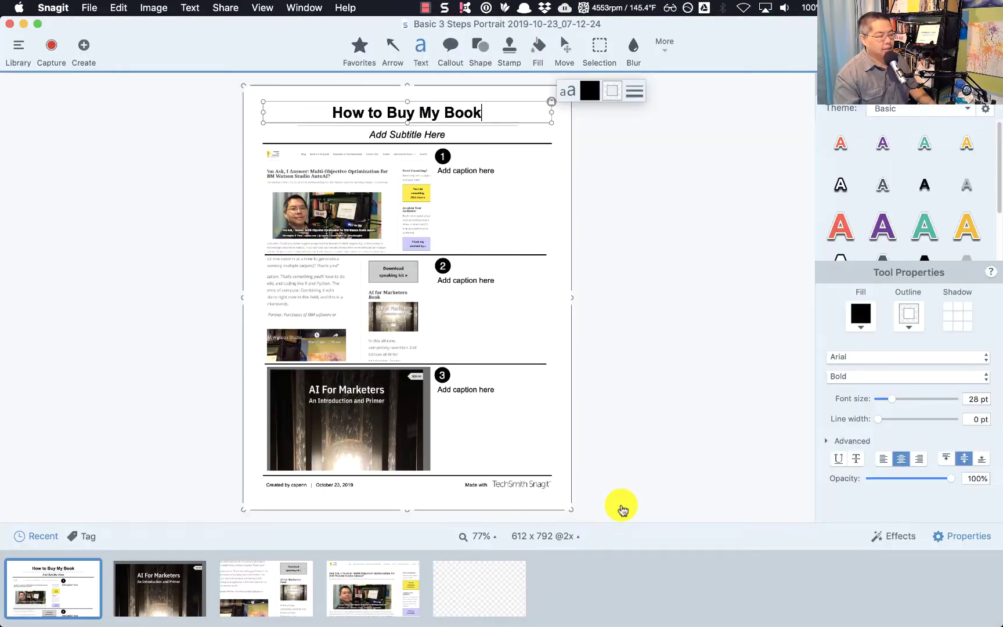
Step: Select the three web-page captures and start a Video from Images with them
click(348, 590)
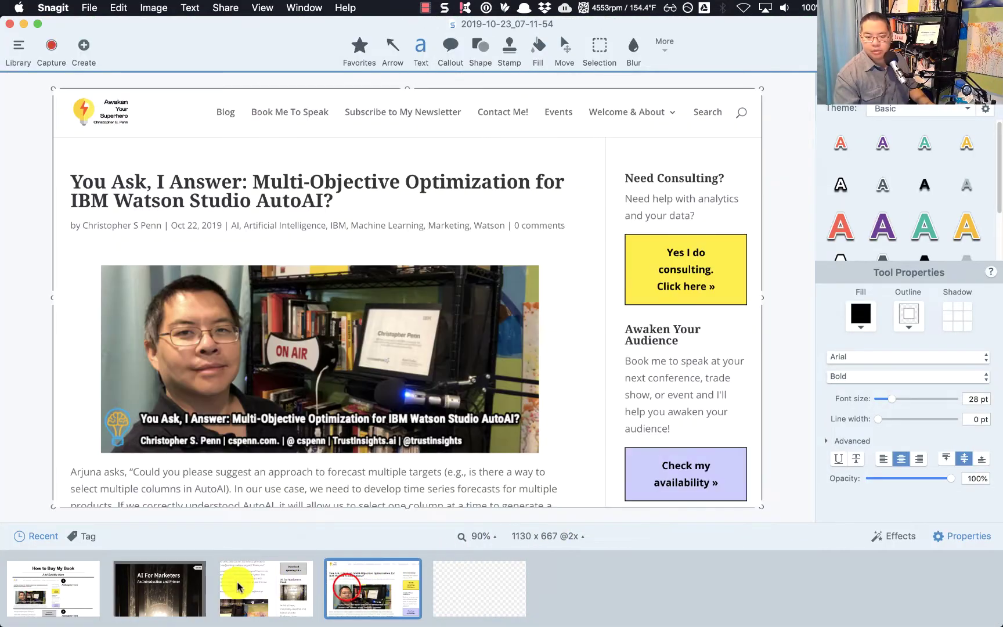
shift+click(174, 582)
click(83, 44)
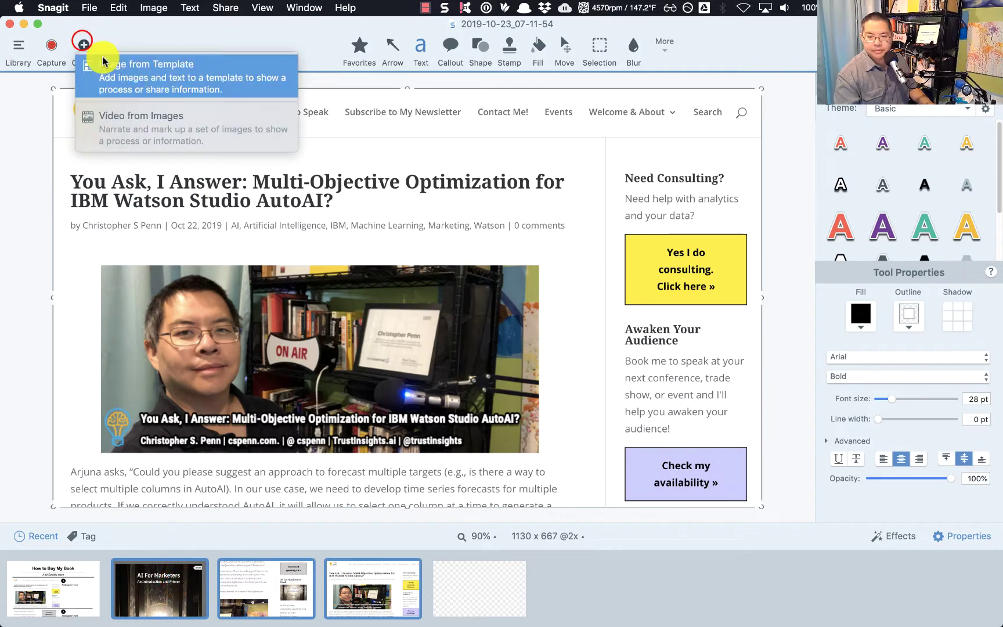
click(195, 132)
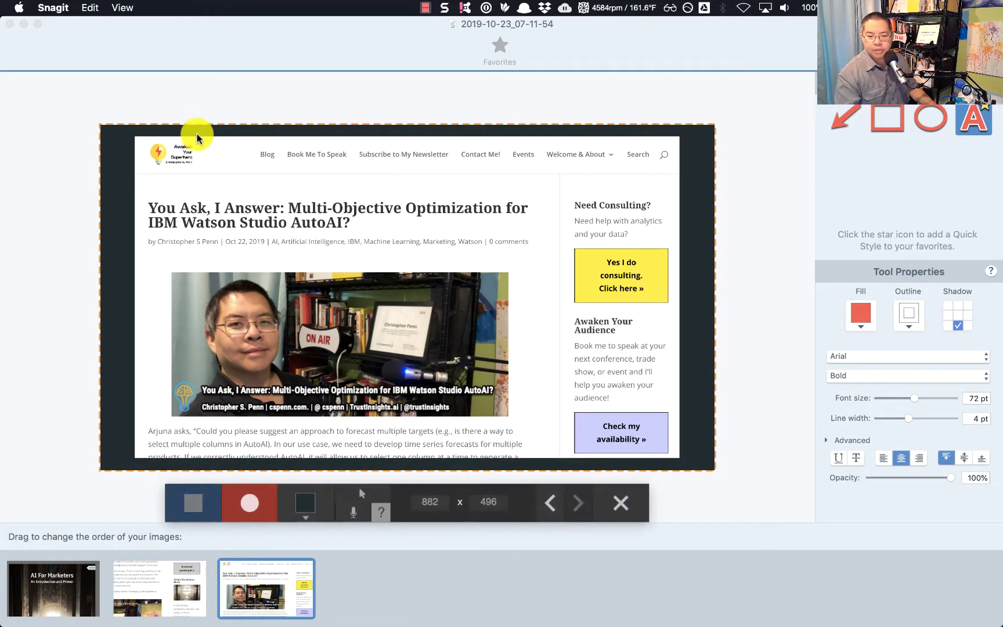
click(156, 598)
Step: Reorder the captures to blog post, sidebar, then book cover, and start recording
drag(136, 588, 385, 590)
drag(54, 582, 398, 585)
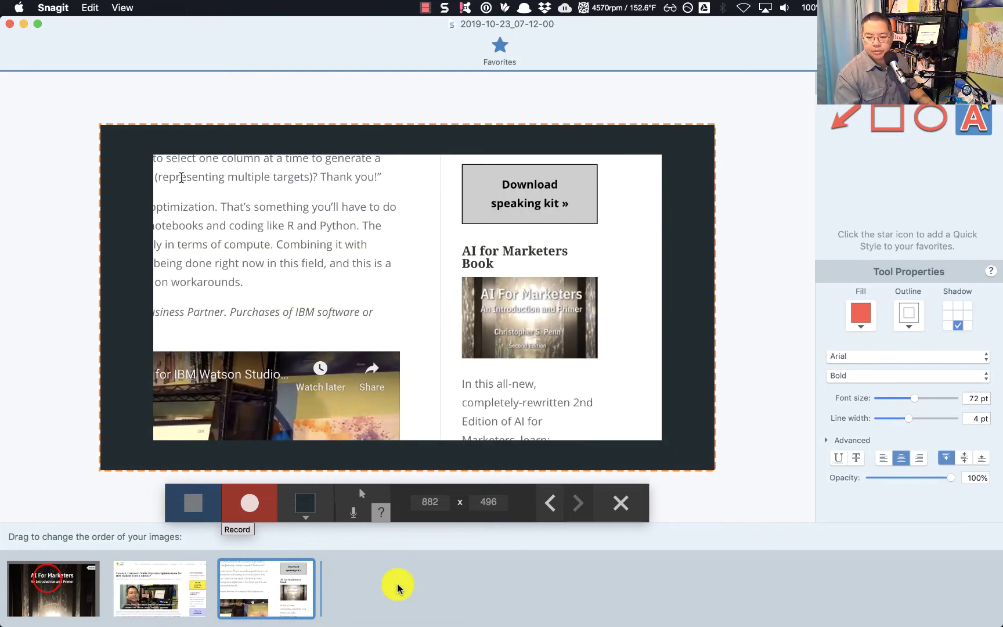
click(258, 520)
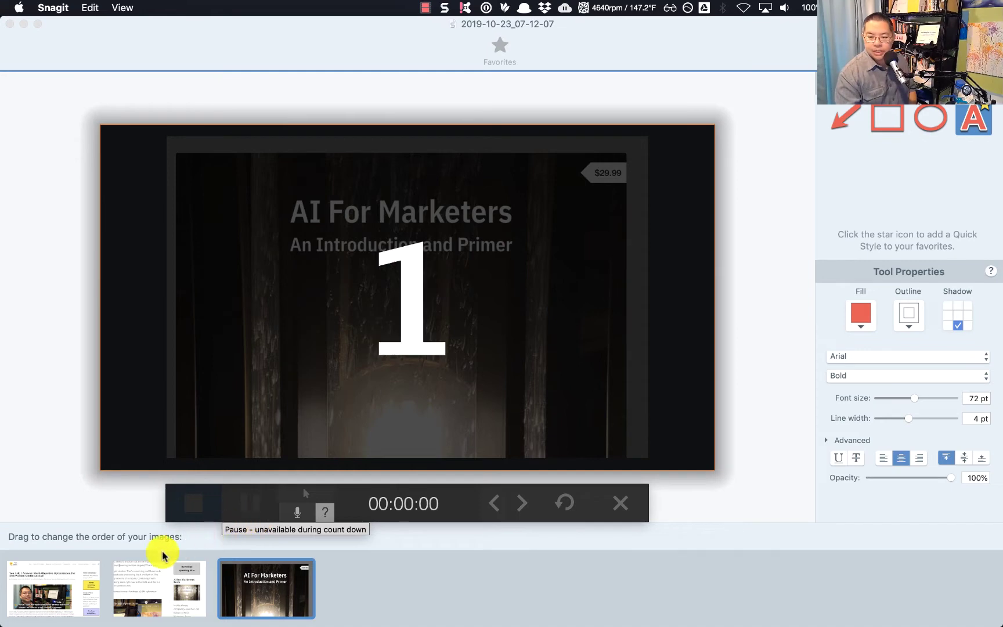
Step: Draw a red arrow down beside the article video on the blog post capture
click(67, 589)
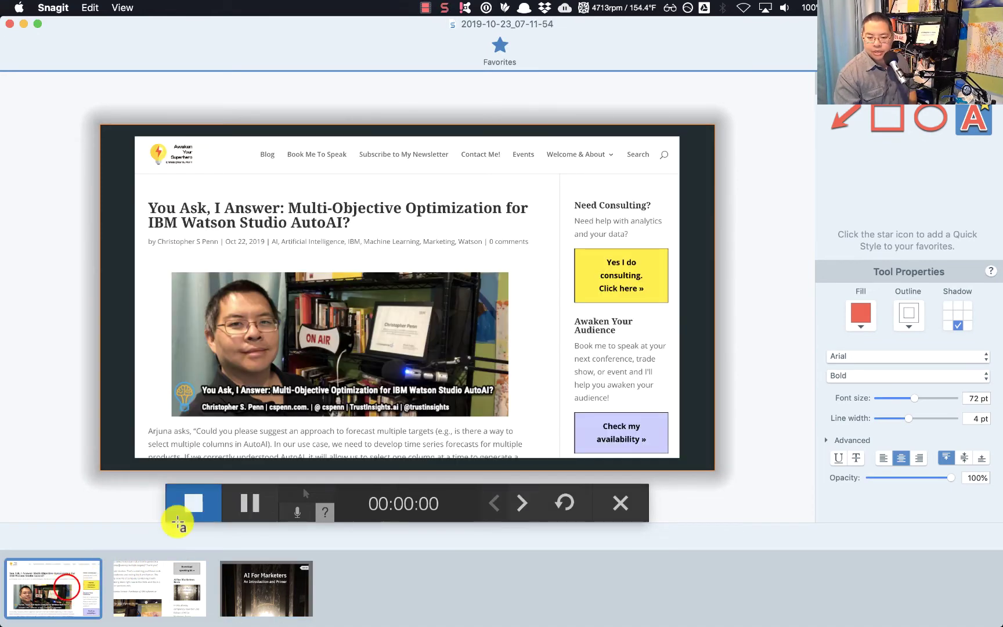
click(845, 126)
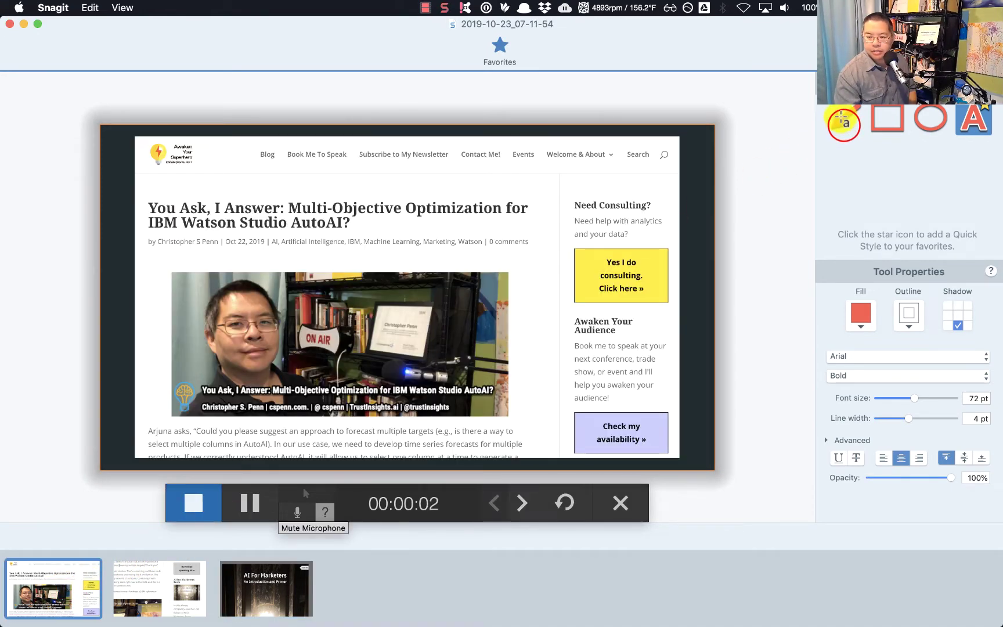
drag(535, 262, 535, 395)
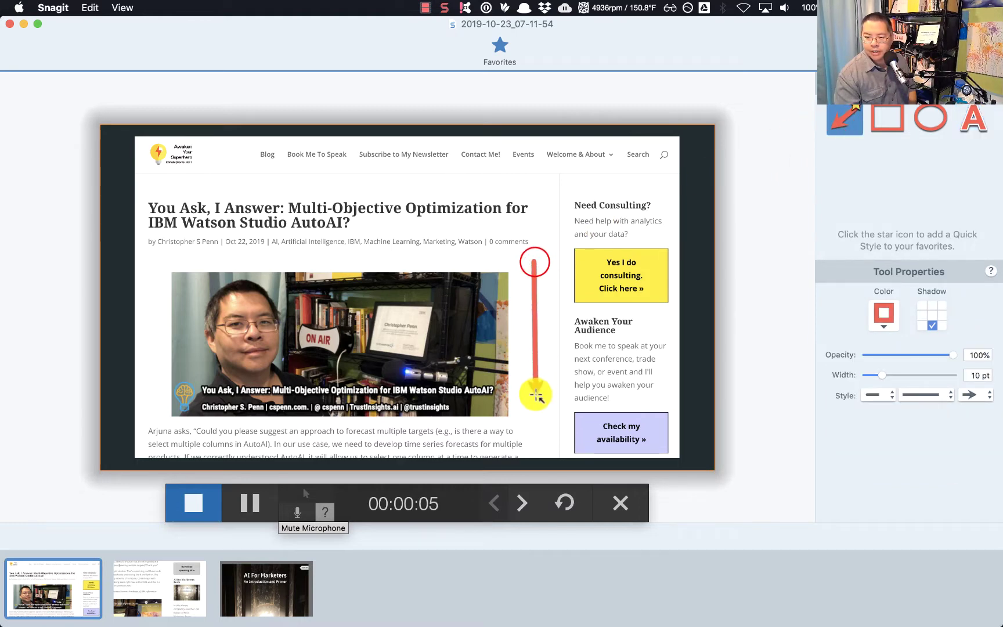
Step: On the sidebar capture, add a red arrow to the book and box the AI for Marketers Book block
click(165, 598)
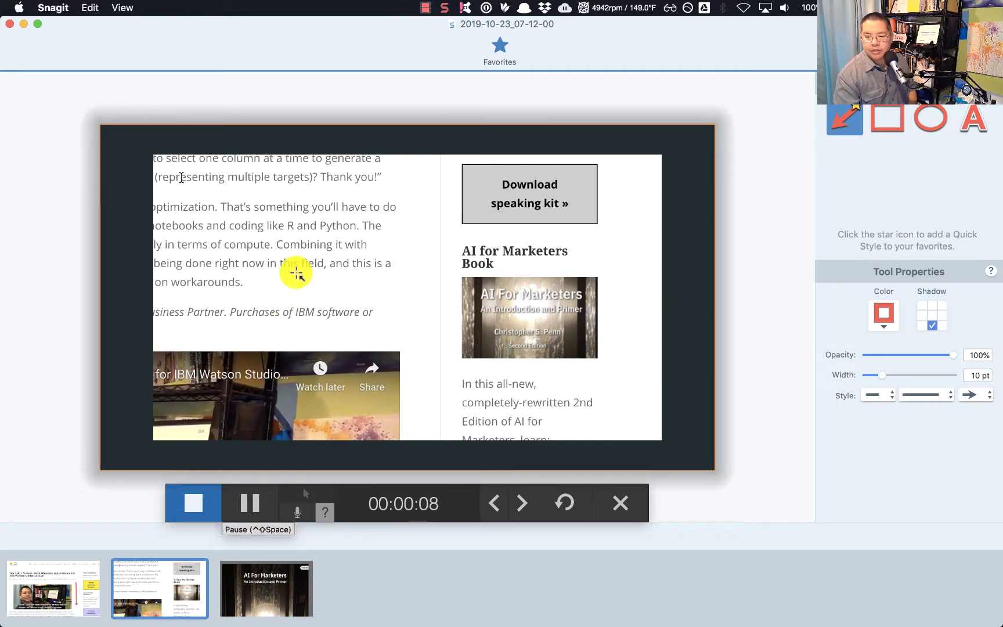
drag(296, 273, 433, 296)
click(887, 119)
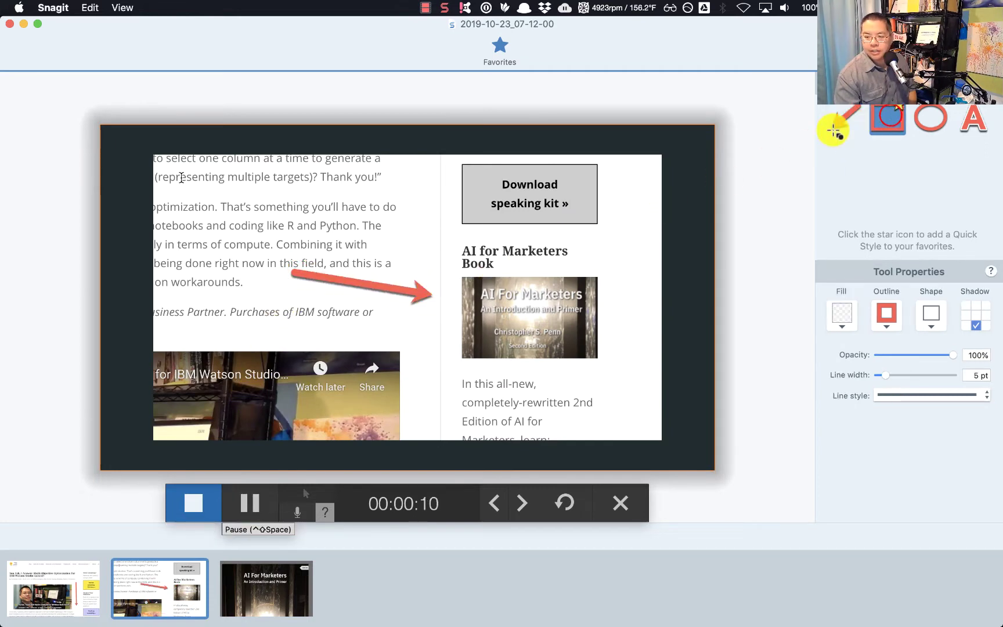
drag(431, 229, 627, 415)
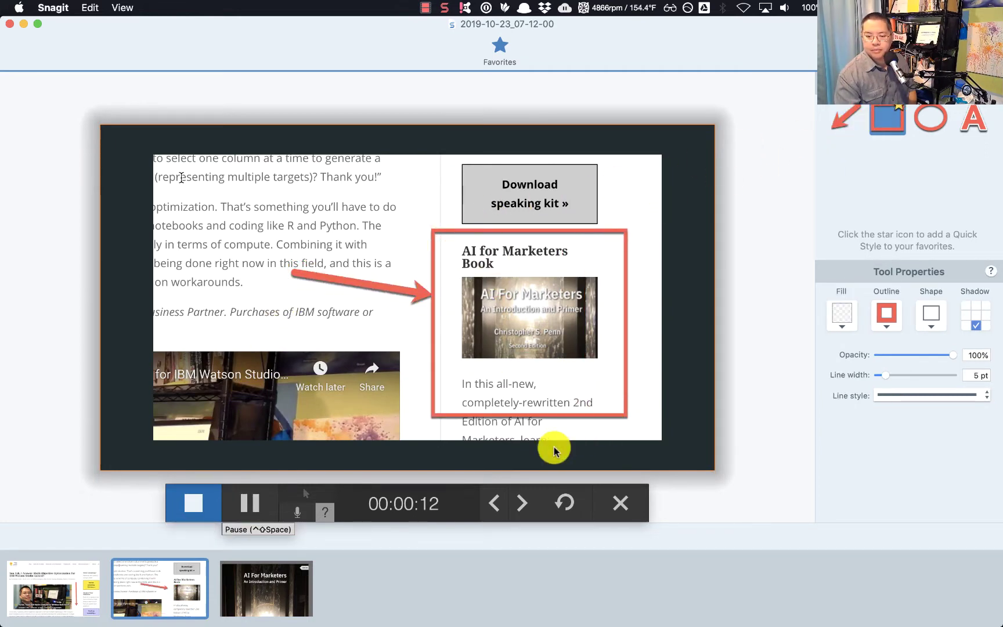
Step: Add a red arrow and red 'BUY!!!!!!!' text below the subtitle on the cover, then stop recording
click(267, 580)
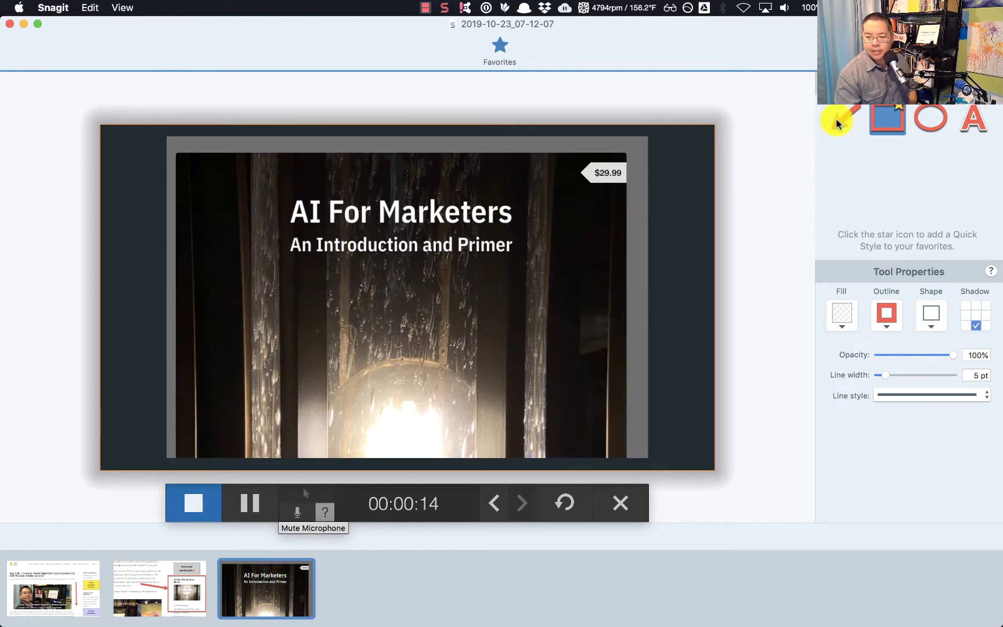
click(836, 119)
drag(550, 202, 541, 418)
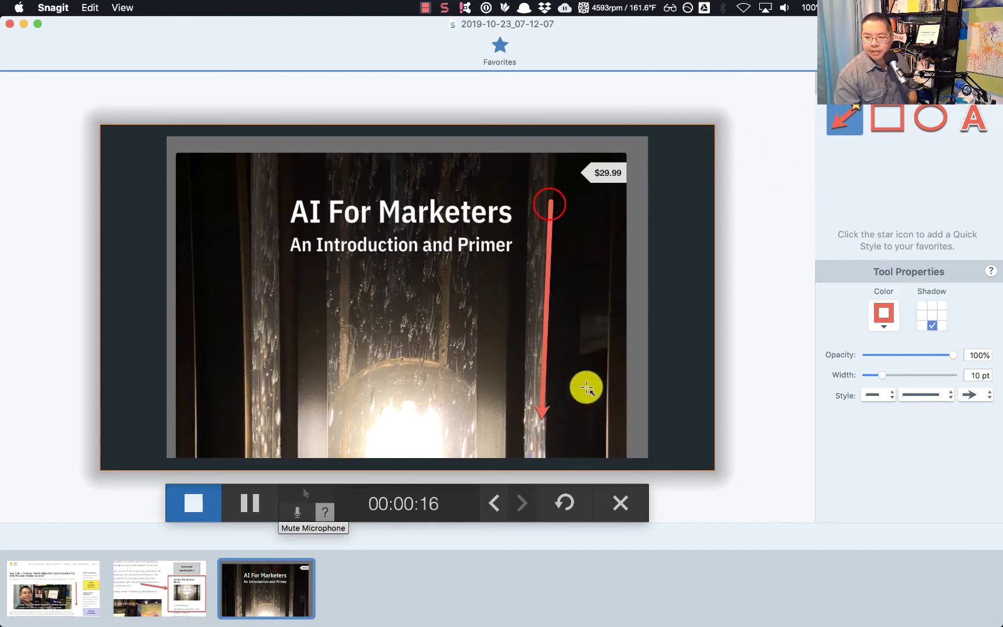
click(974, 119)
drag(228, 237, 403, 306)
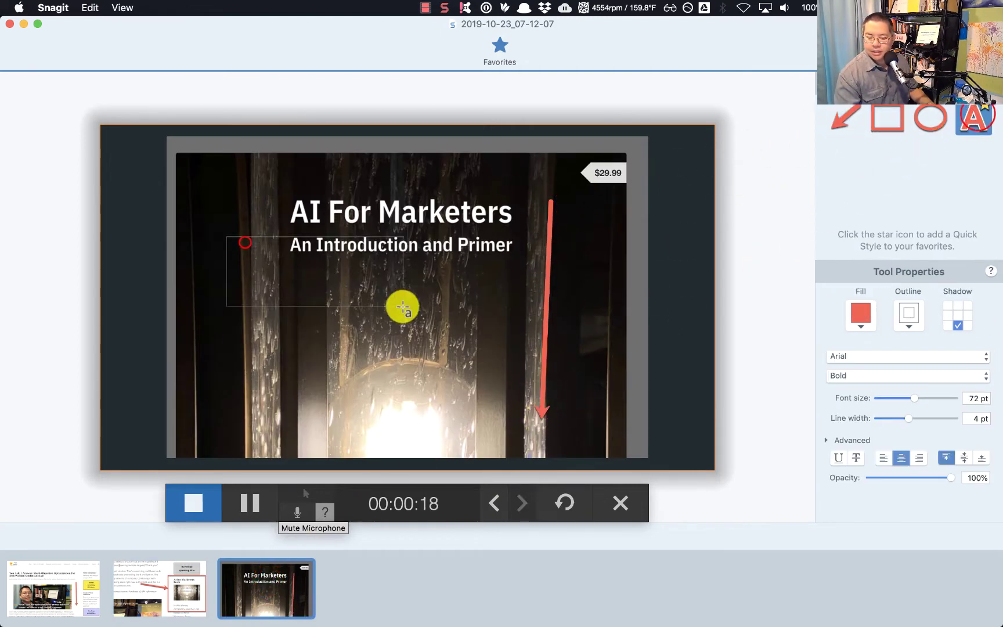
text(BUY!!!)
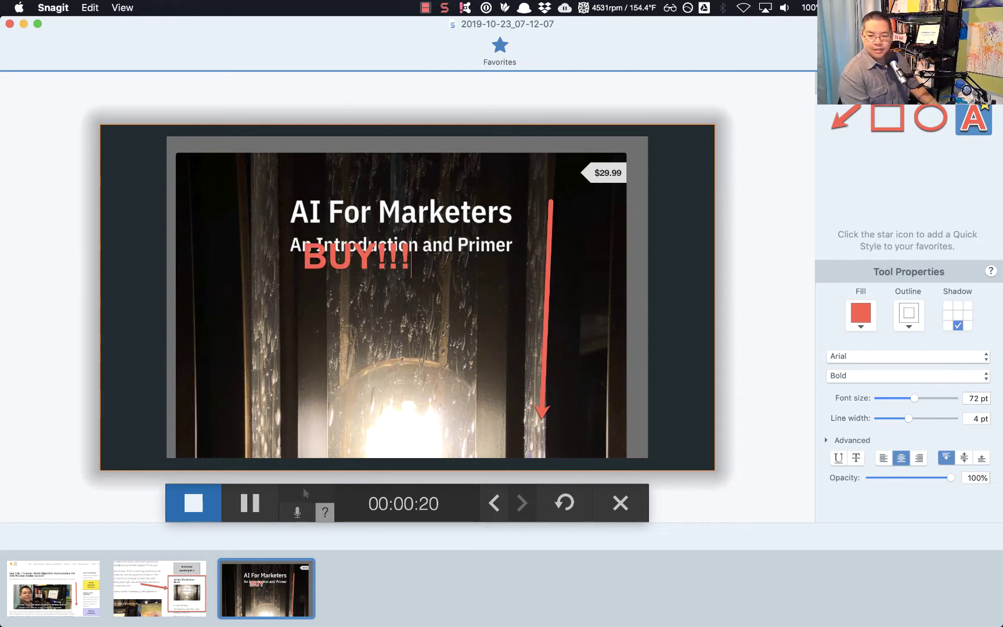
text(!!!!)
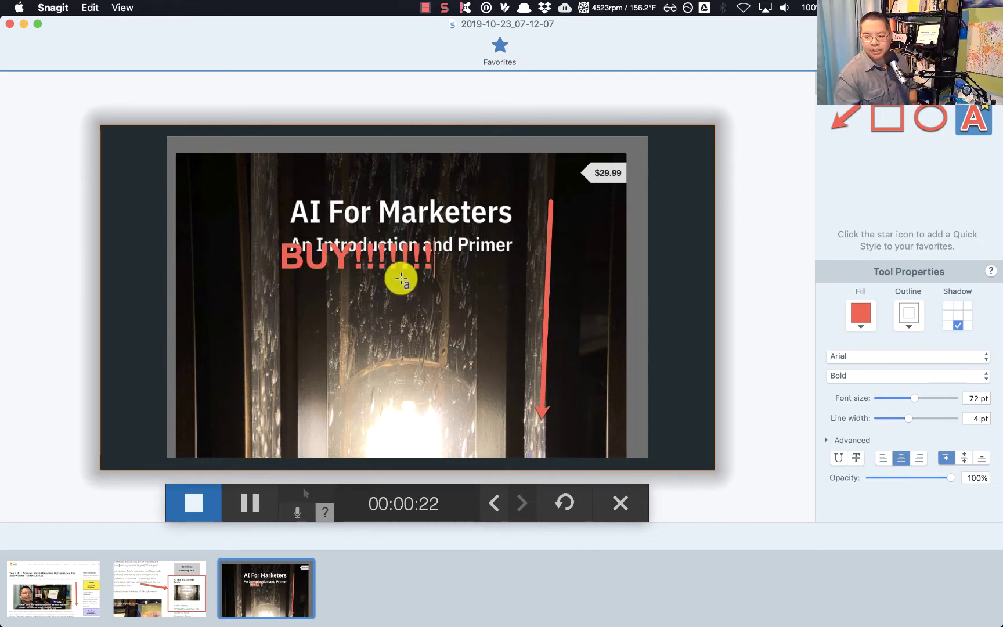
click(227, 321)
drag(307, 268, 295, 360)
click(193, 506)
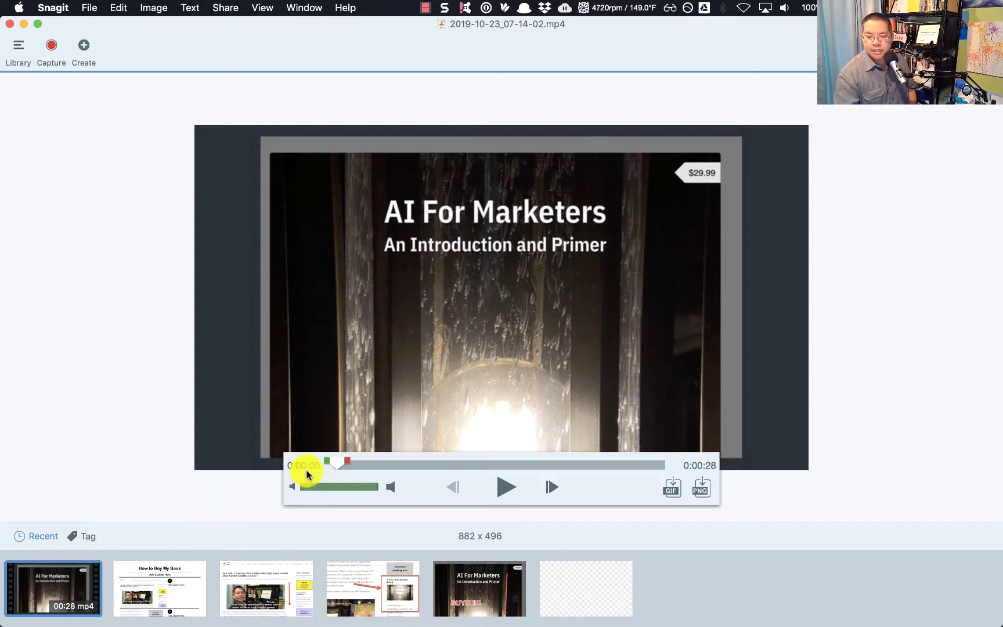
Step: Scrub through the 28-second MP4 to check the arrows and 'BUY!!!!!!!' text
drag(339, 465, 654, 469)
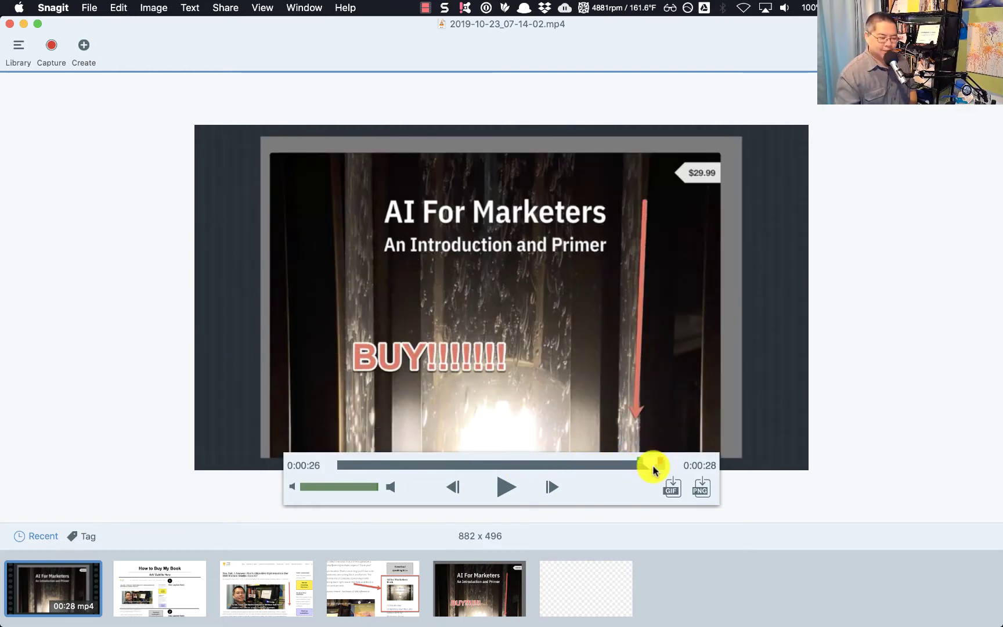